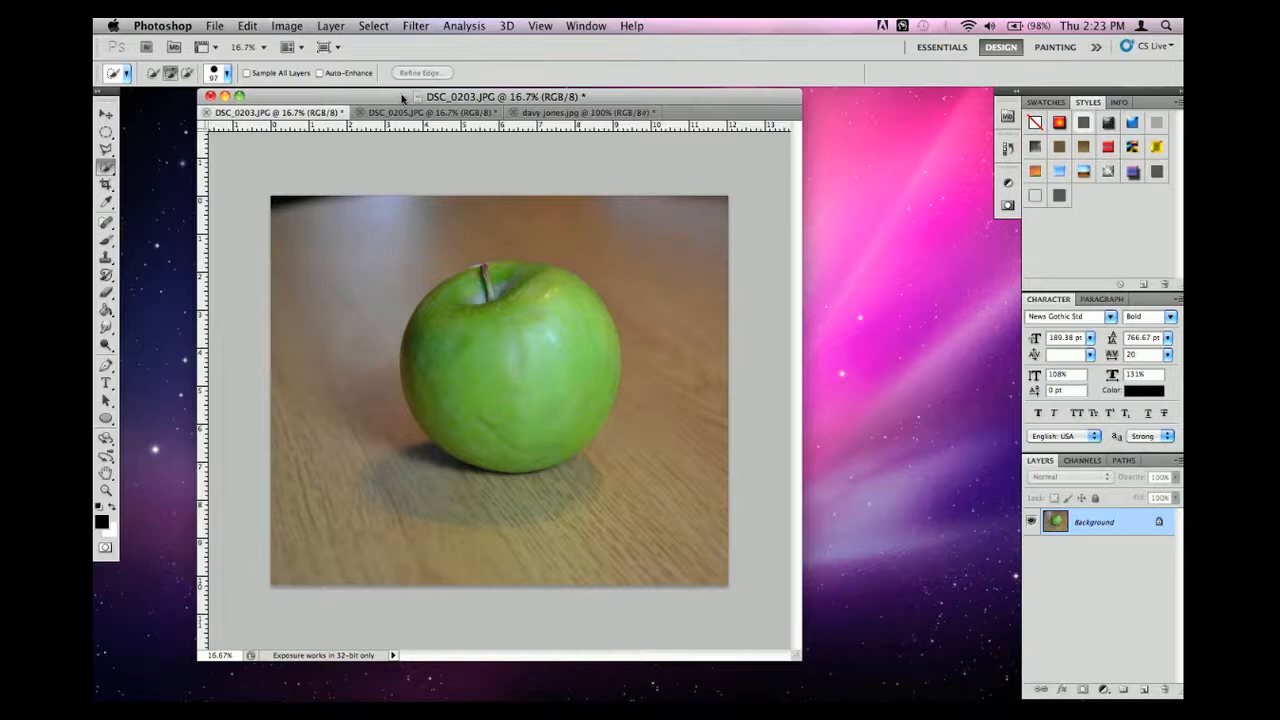
Step: Trace a freehand Lasso selection around the whole apple and deselect it
left_click_drag(402, 97, 402, 93)
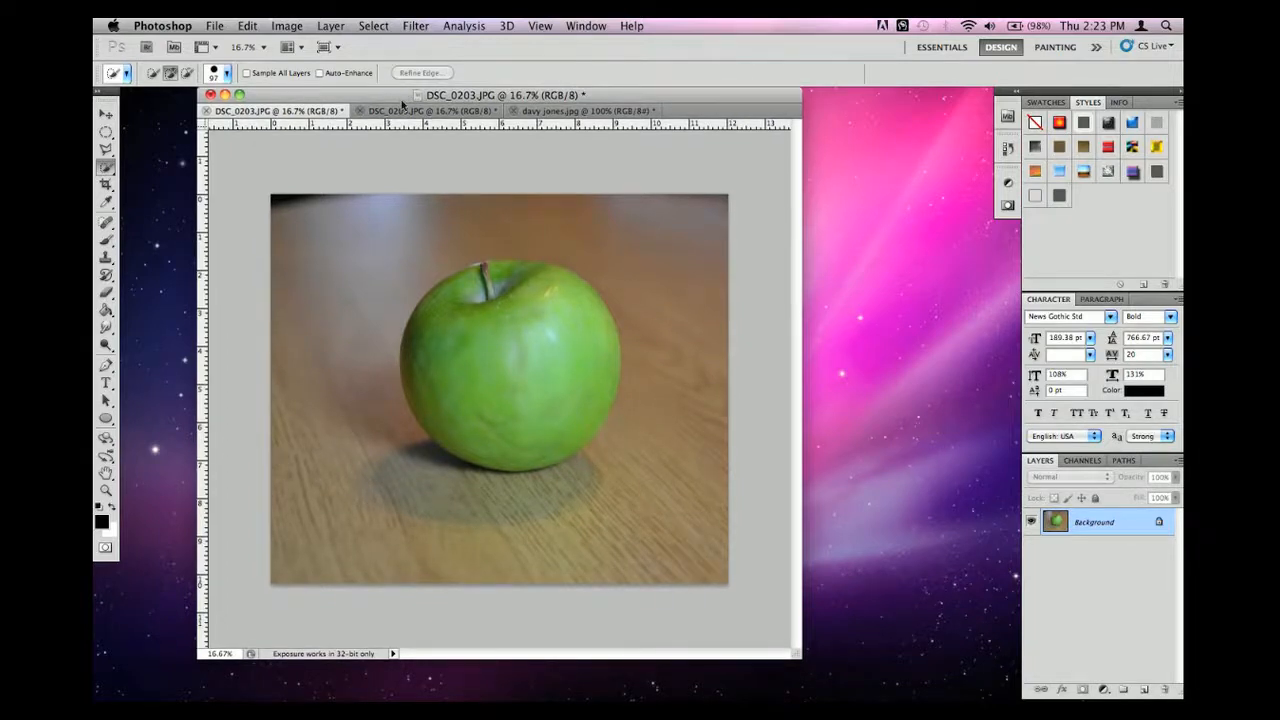
left_click_drag(402, 100, 384, 112)
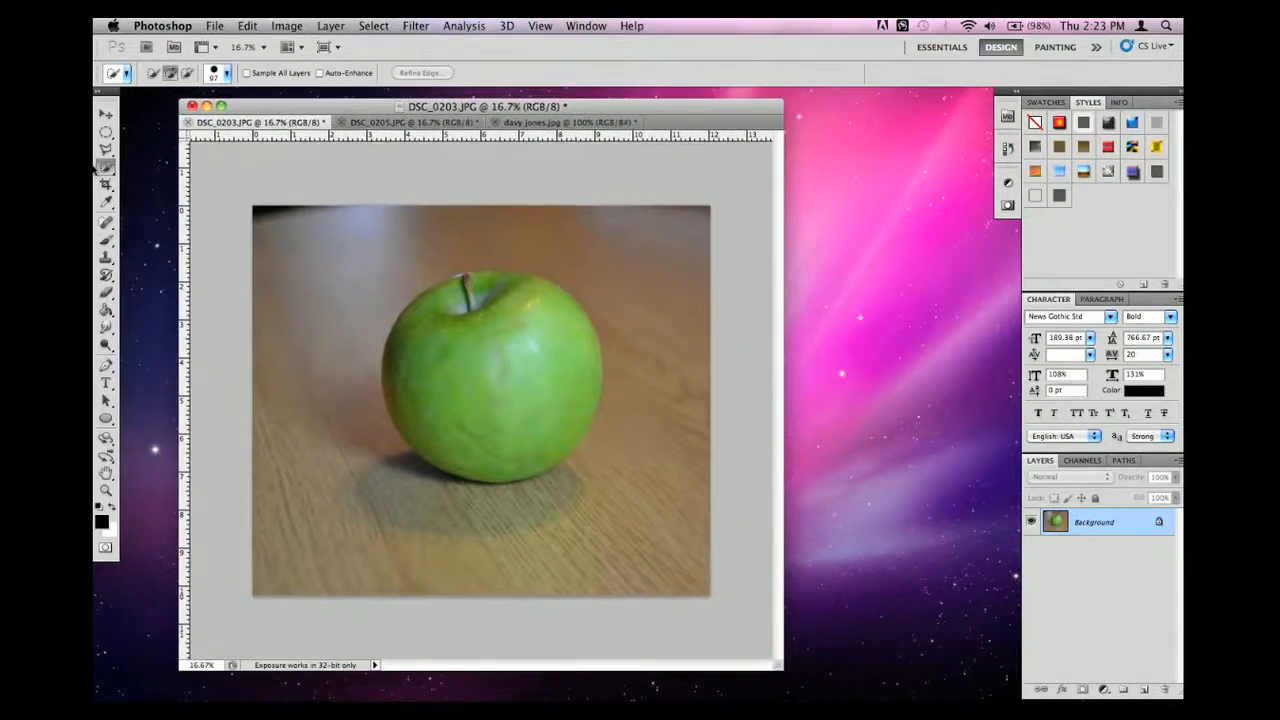
left_click(101, 151)
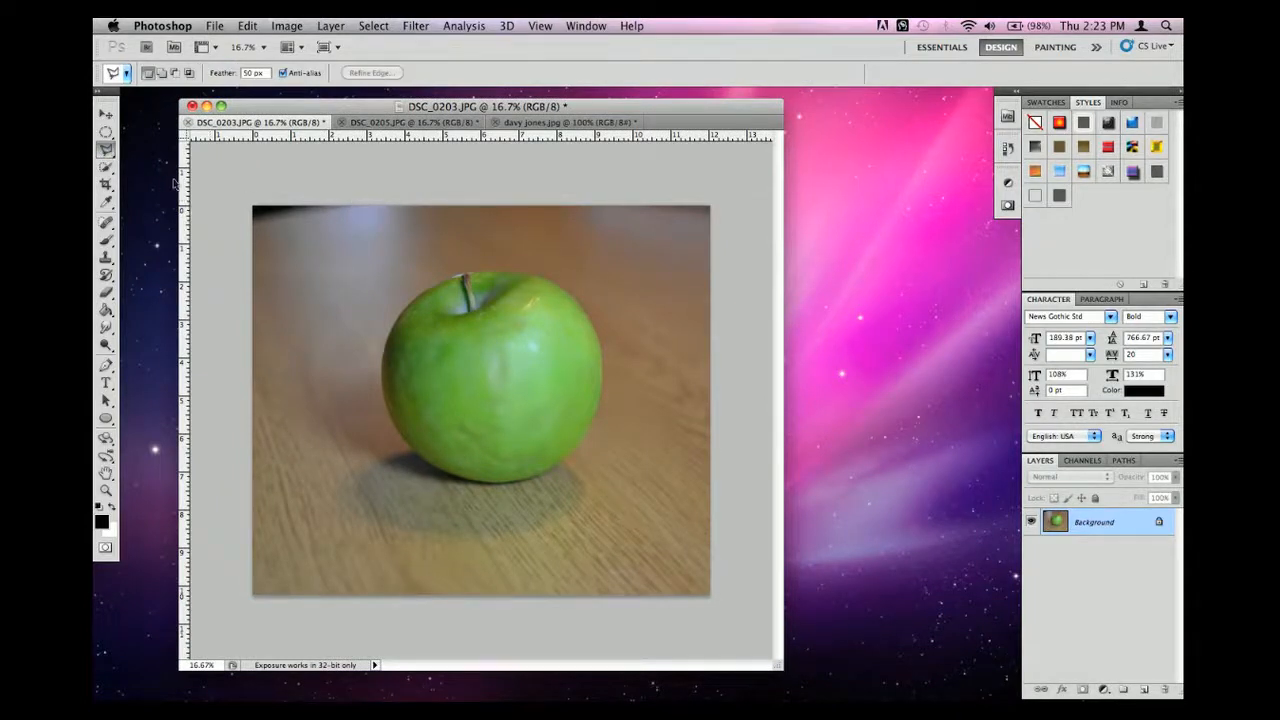
left_click(108, 150)
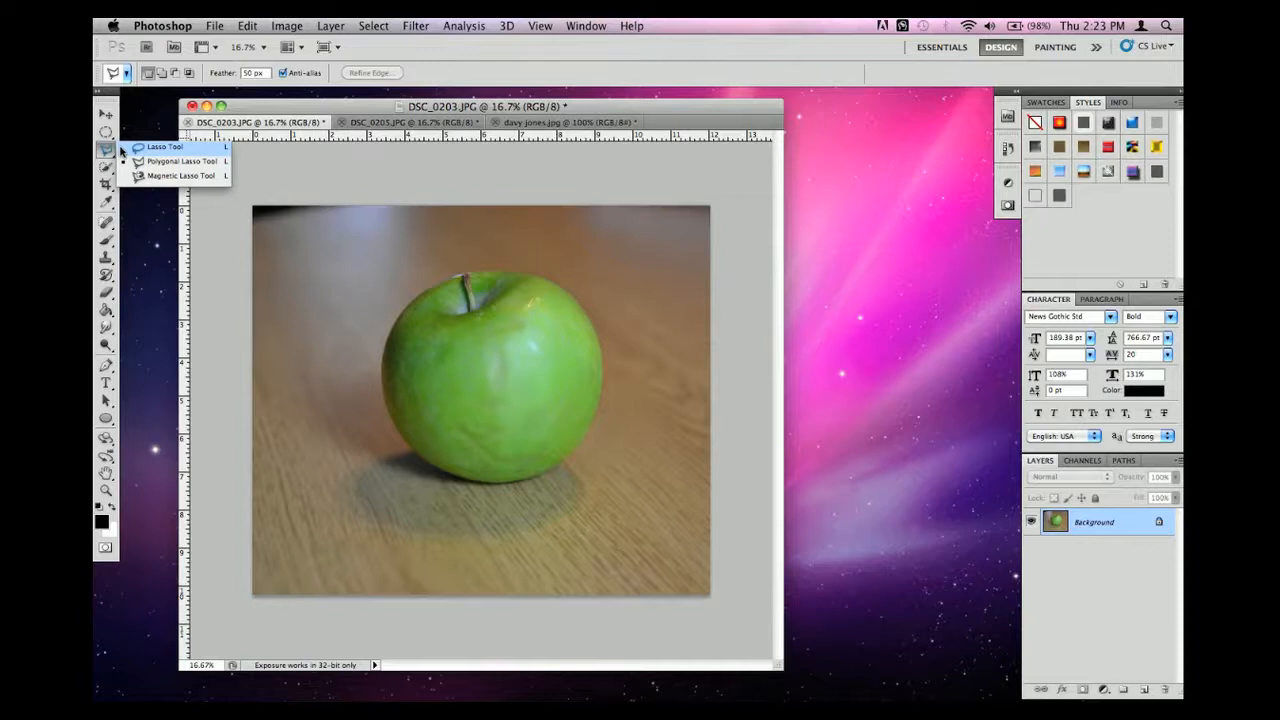
left_click(122, 148)
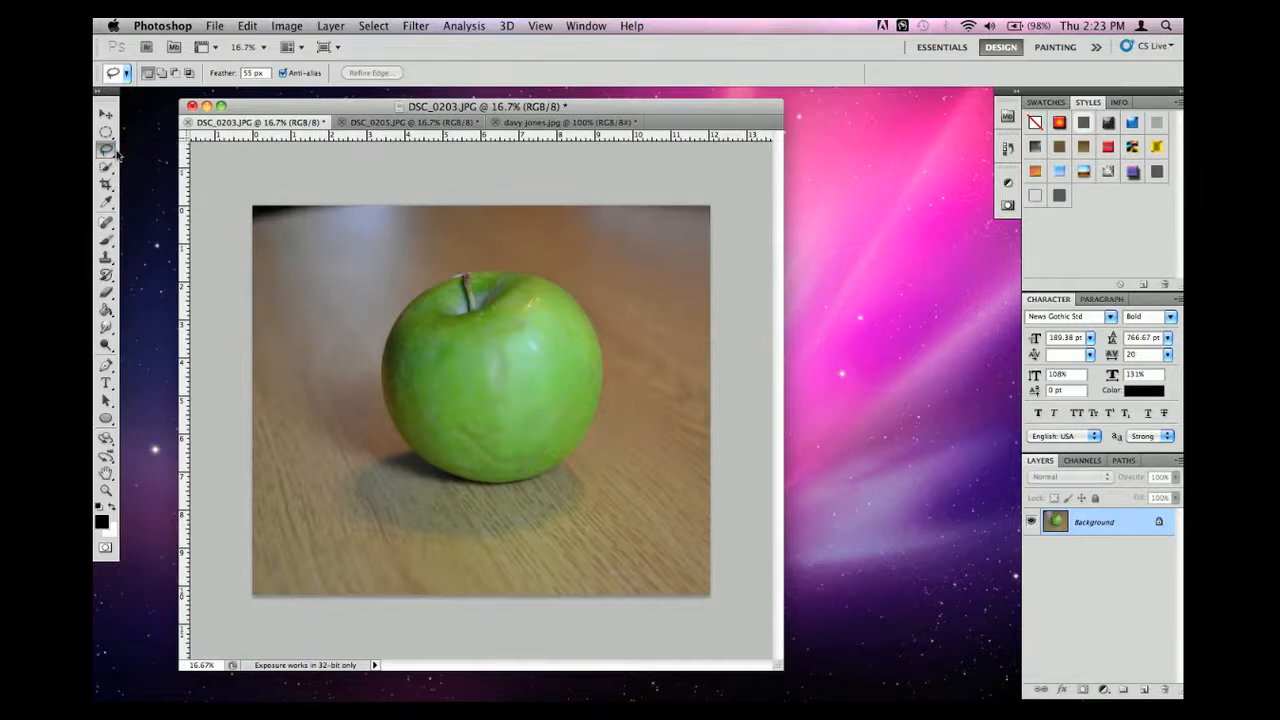
left_click(107, 150)
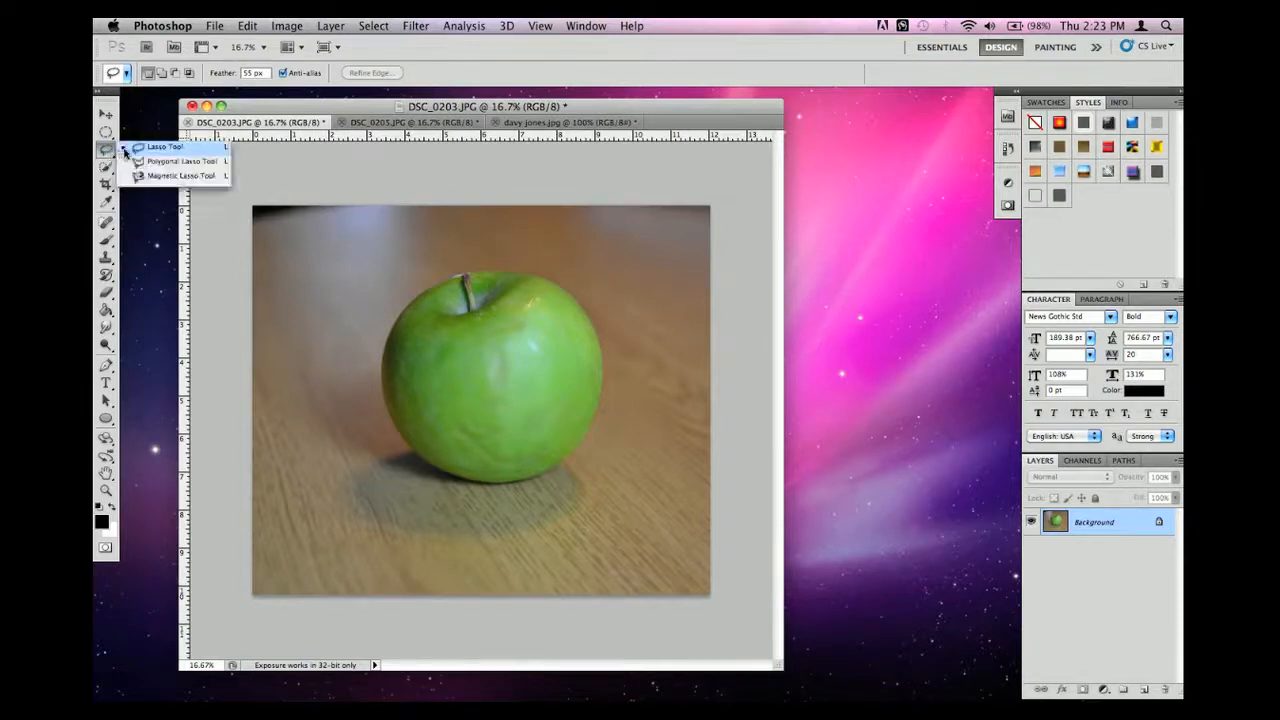
left_click(128, 150)
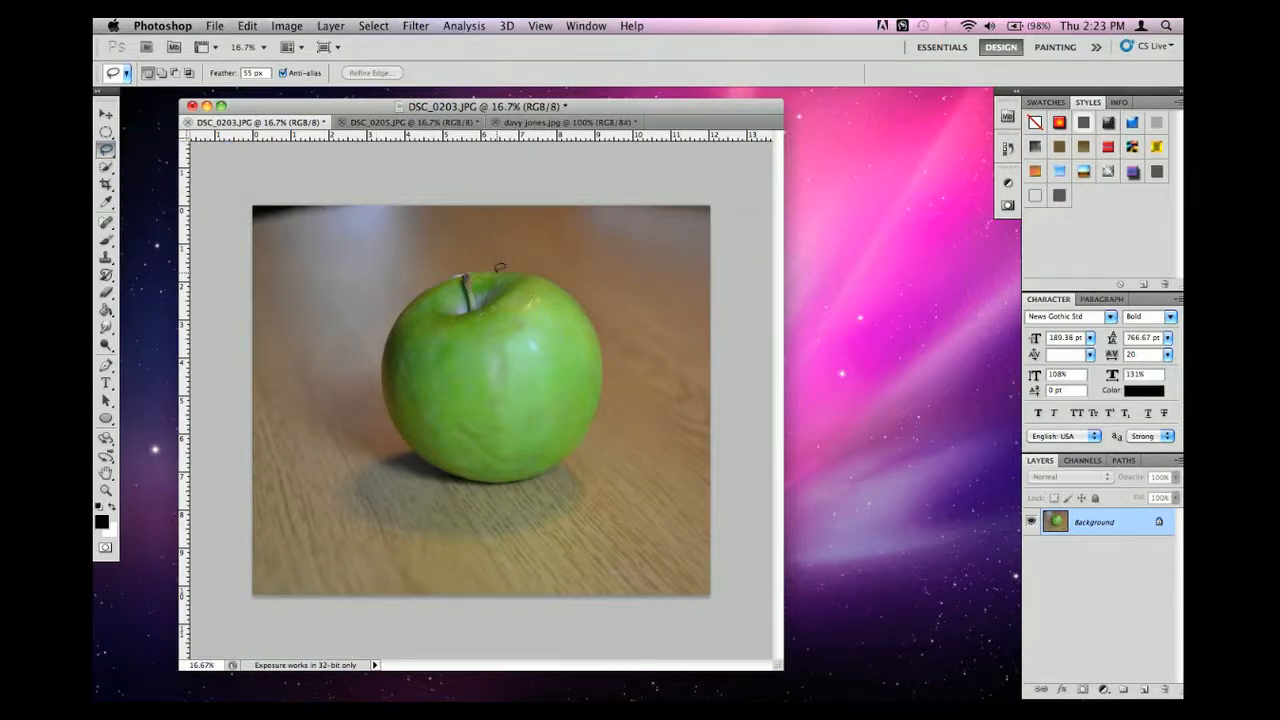
mouse_move(500, 268)
left_mouse_down()
mouse_move(562, 285)
mouse_move(596, 325)
mouse_move(598, 410)
mouse_move(576, 447)
mouse_move(493, 480)
mouse_move(435, 467)
mouse_move(394, 434)
mouse_move(384, 357)
mouse_move(392, 316)
mouse_move(442, 251)
mouse_move(505, 280)
left_mouse_up()
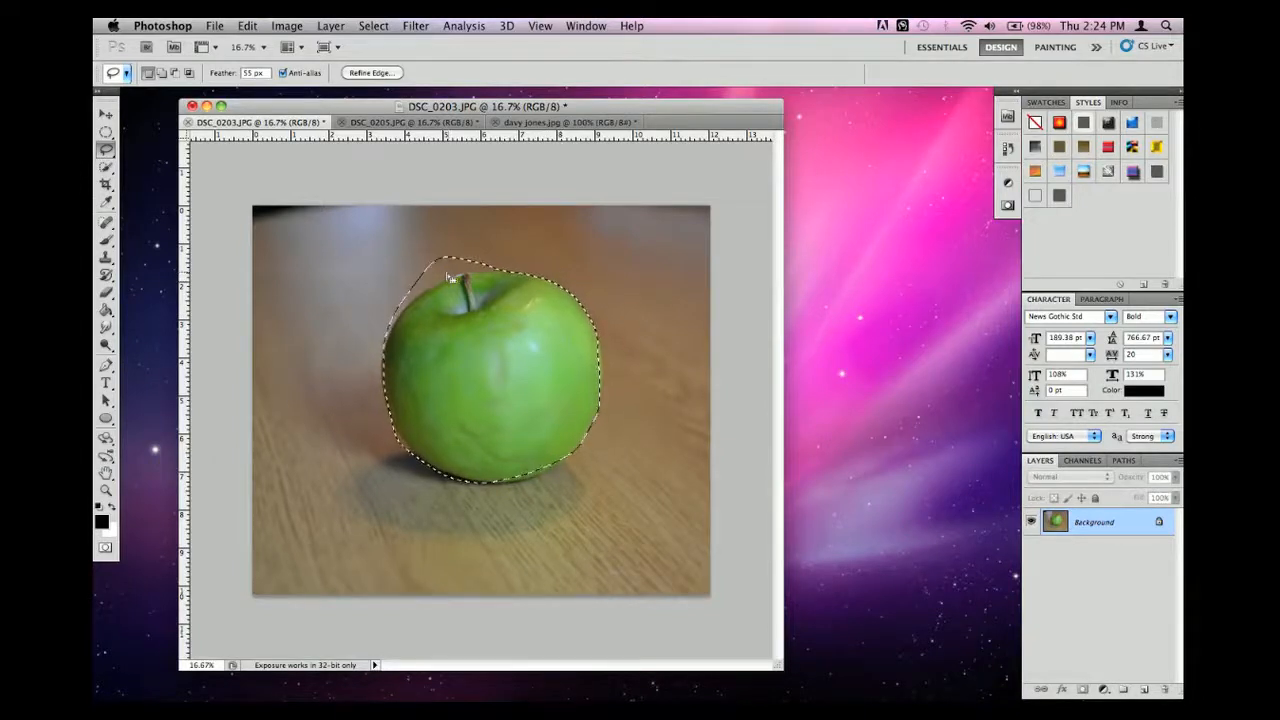
key("super+d")
Step: Outline the whole apple with a closed Polygonal Lasso selection, placing straight segments along its edge
left_click_drag(106, 150, 148, 166)
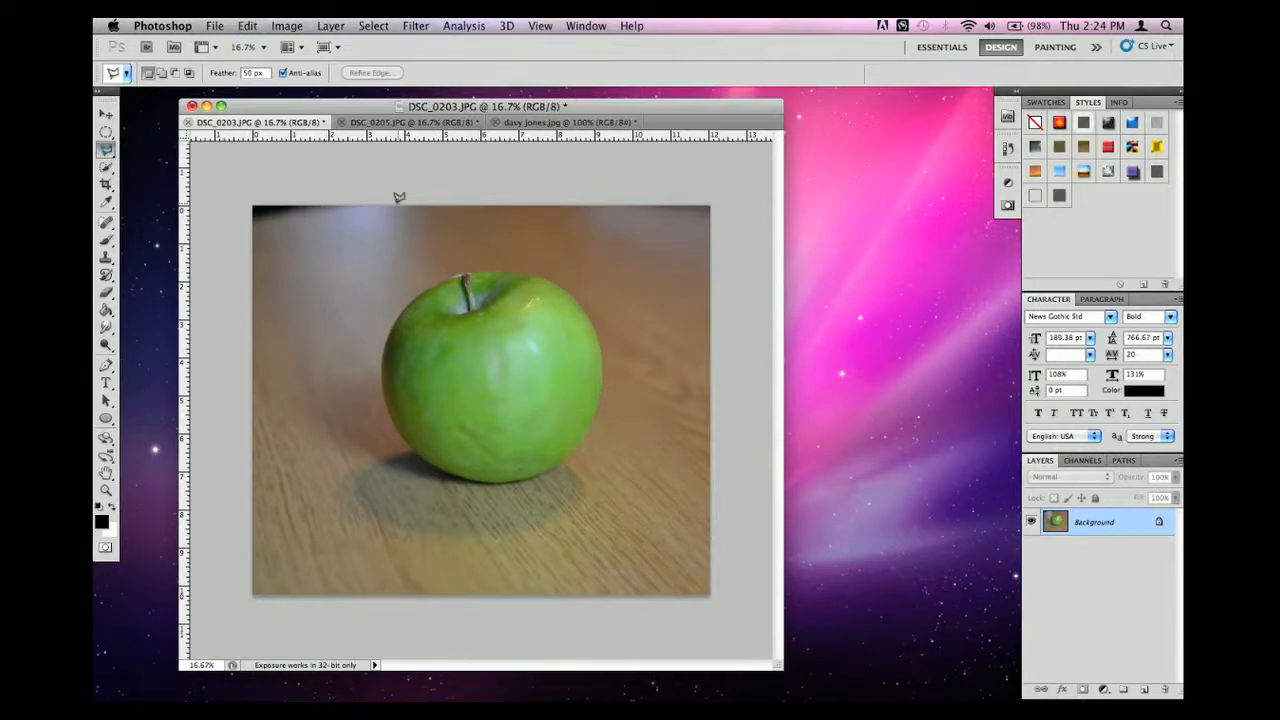
left_click(488, 263)
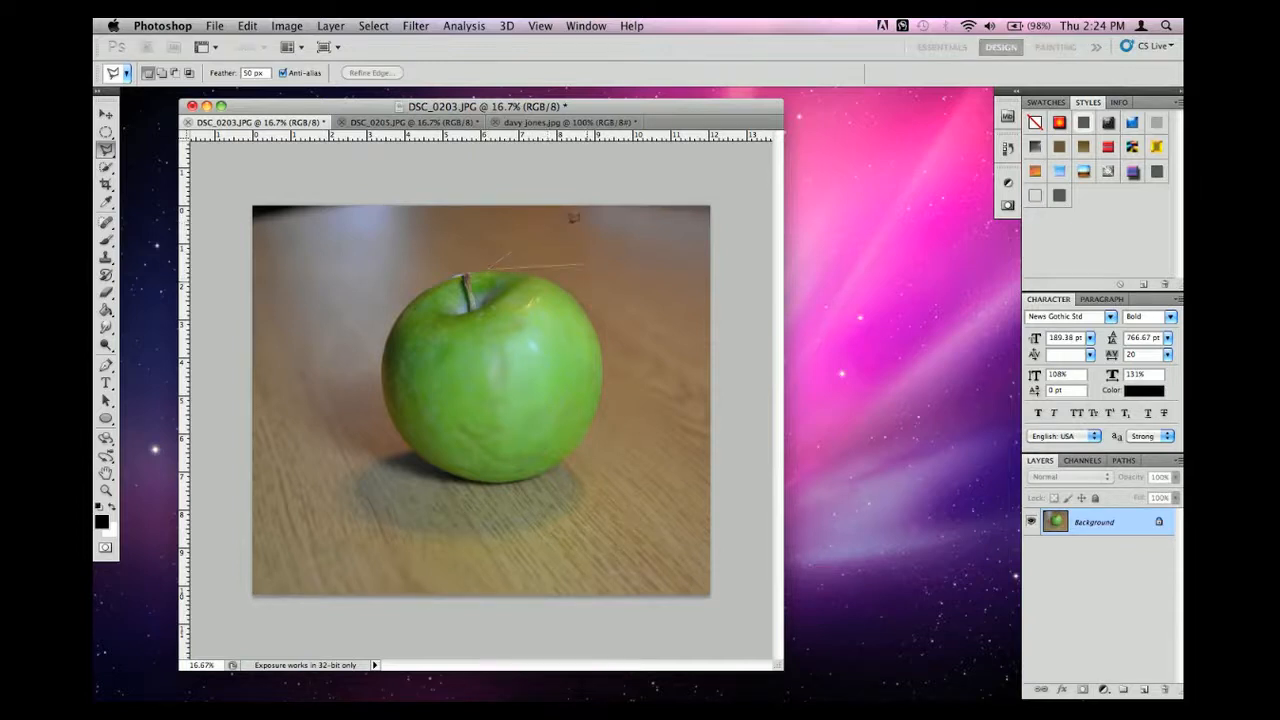
left_click(534, 275)
left_click(575, 287)
left_click(603, 368)
left_click(534, 476)
left_click(462, 481)
left_click(414, 454)
left_click(384, 396)
left_click(390, 322)
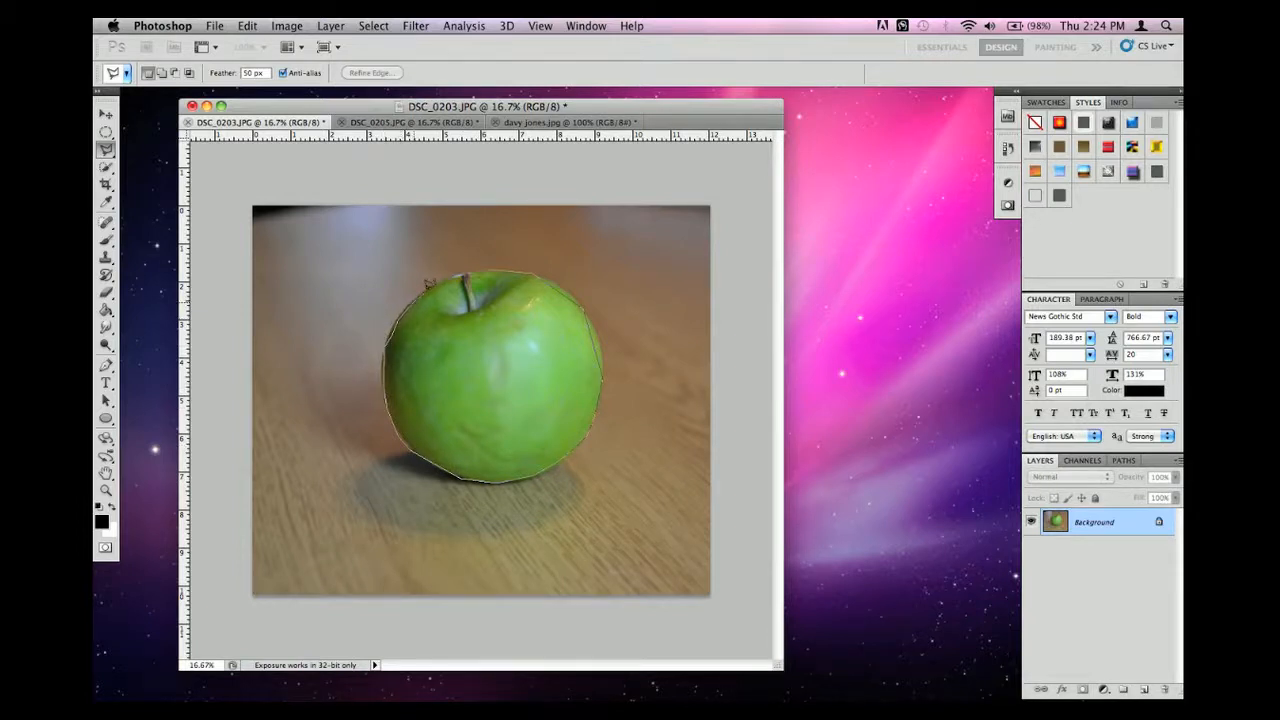
left_click(490, 267)
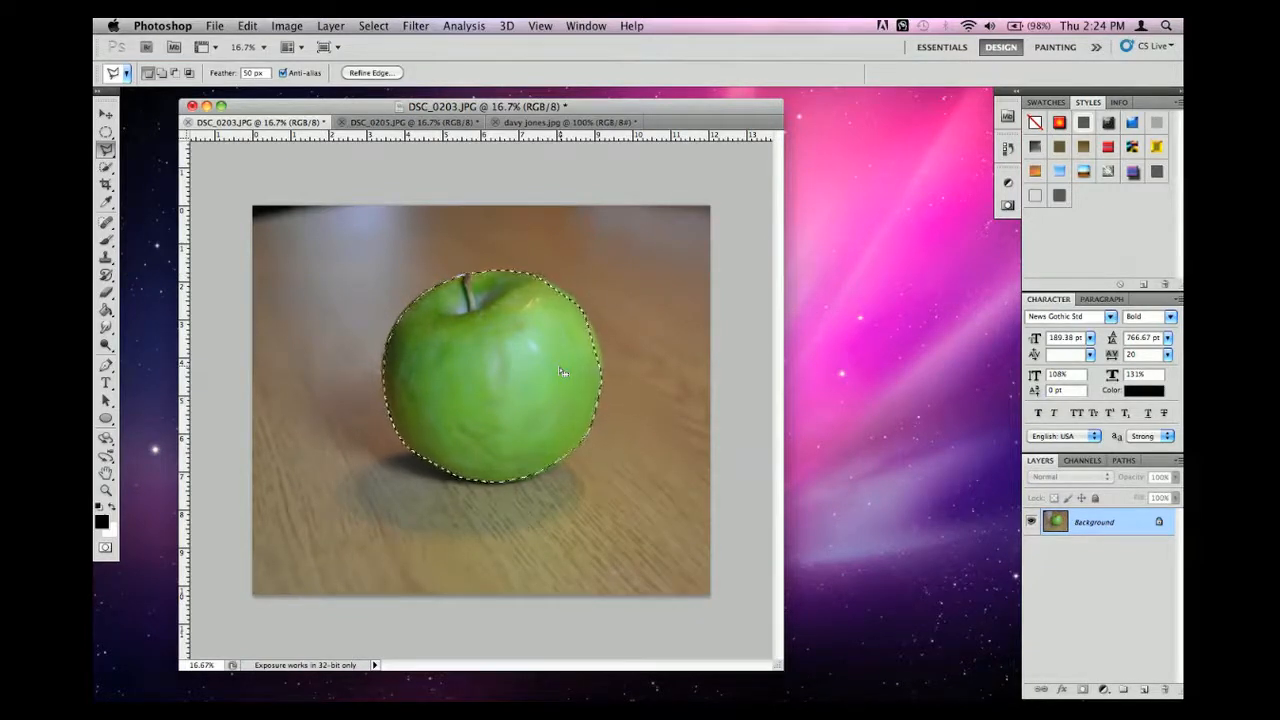
Step: Draw a triangular Polygonal Lasso selection across the apple's right edge using a 50 px feather
left_click(643, 279)
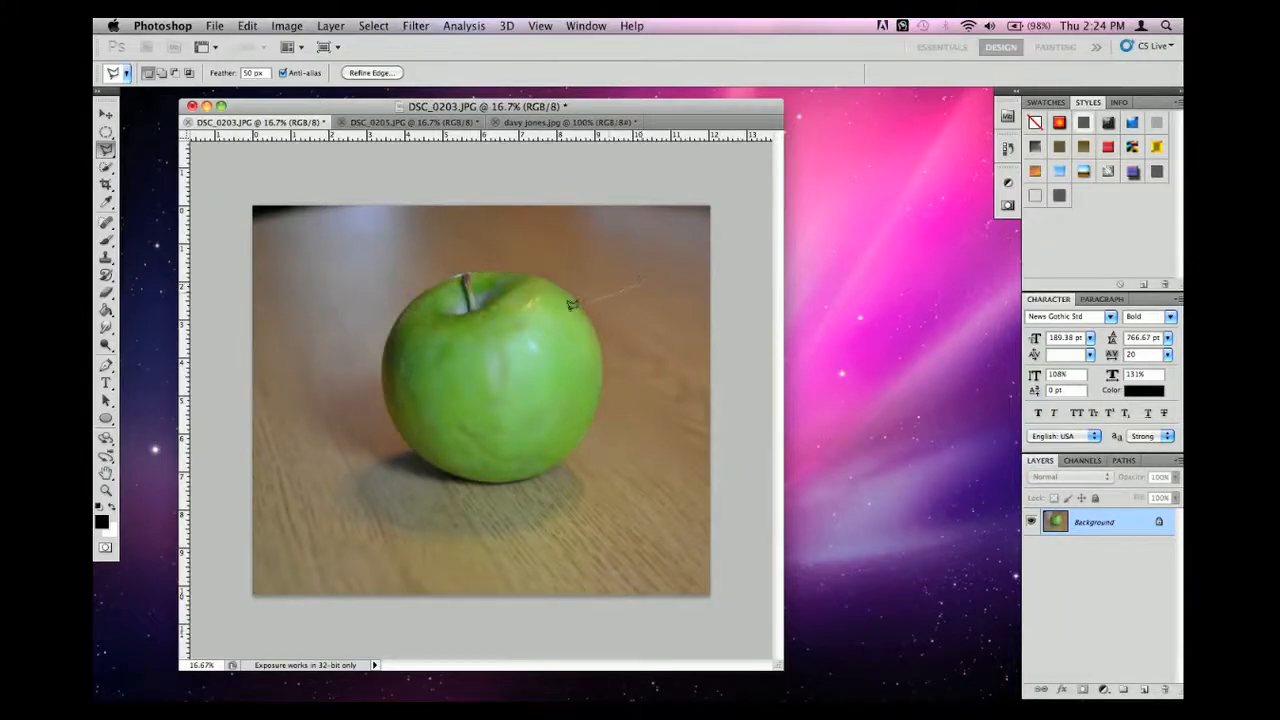
left_click(573, 304)
double_click(593, 417)
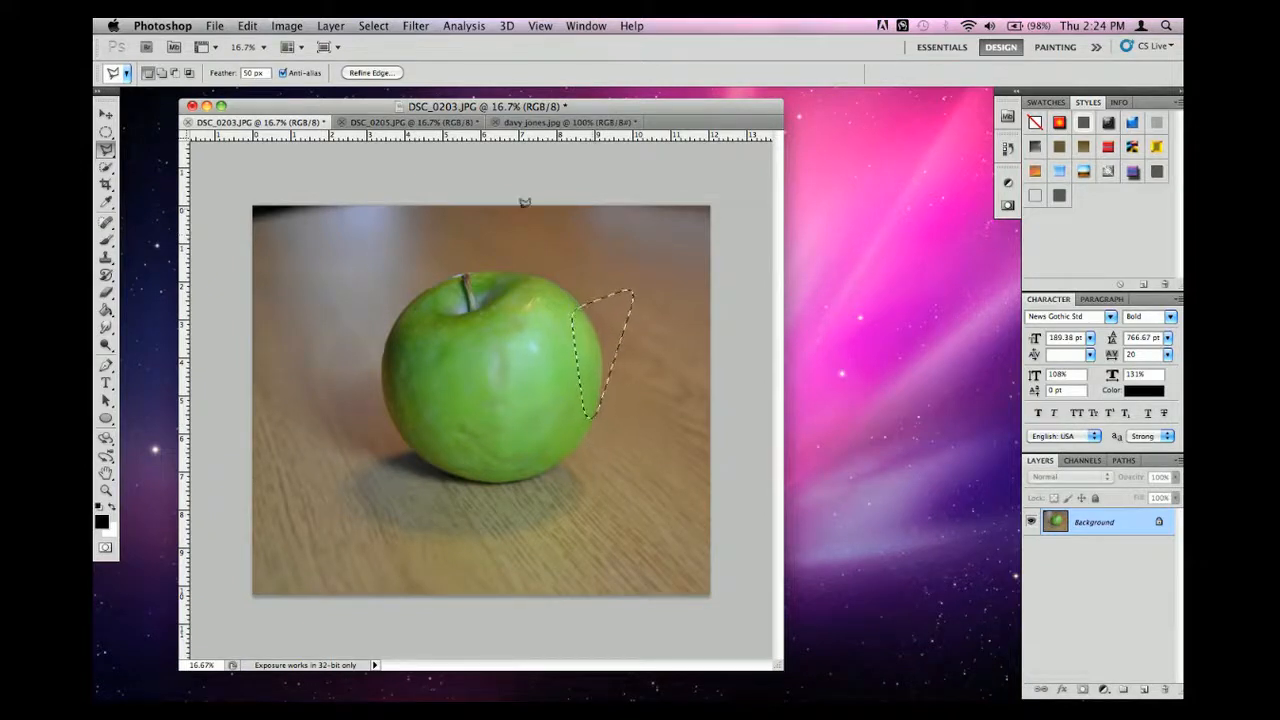
Step: Set the feather to 115 px and draw a triangular selection on the background beside the apple's left edge
left_click_drag(226, 81, 268, 80)
left_click(280, 318)
left_click(359, 414)
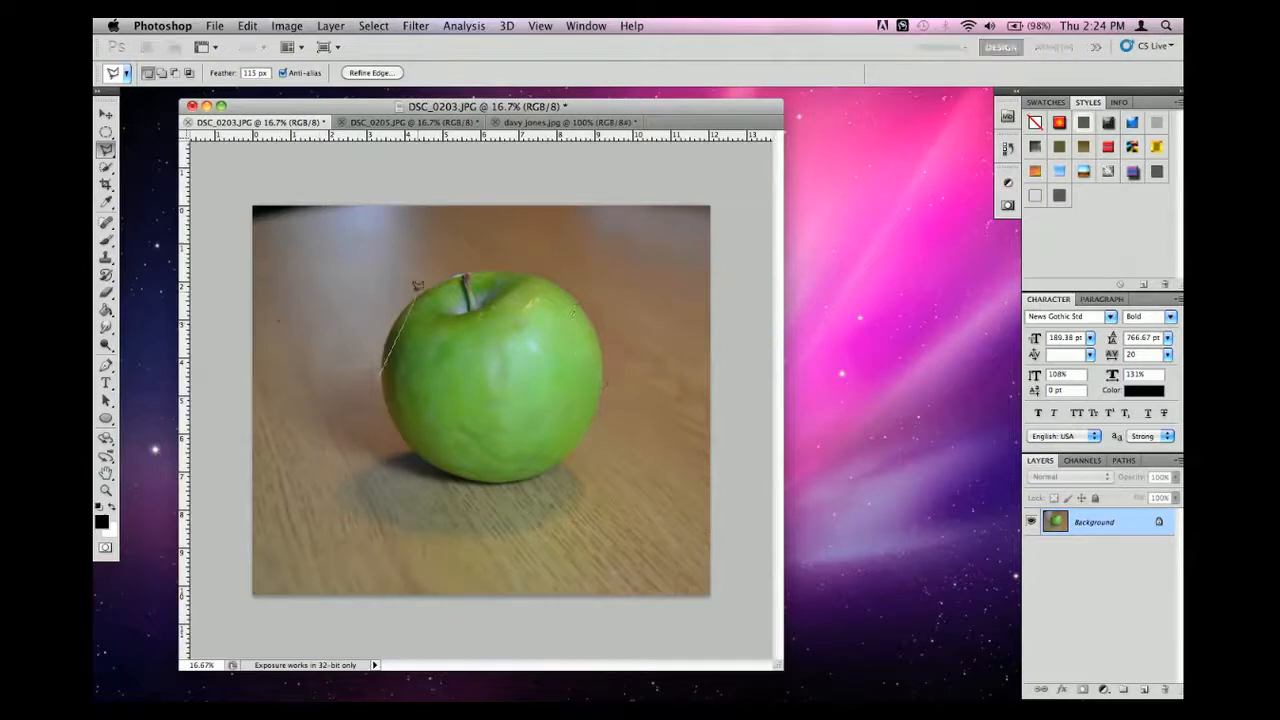
double_click(417, 287)
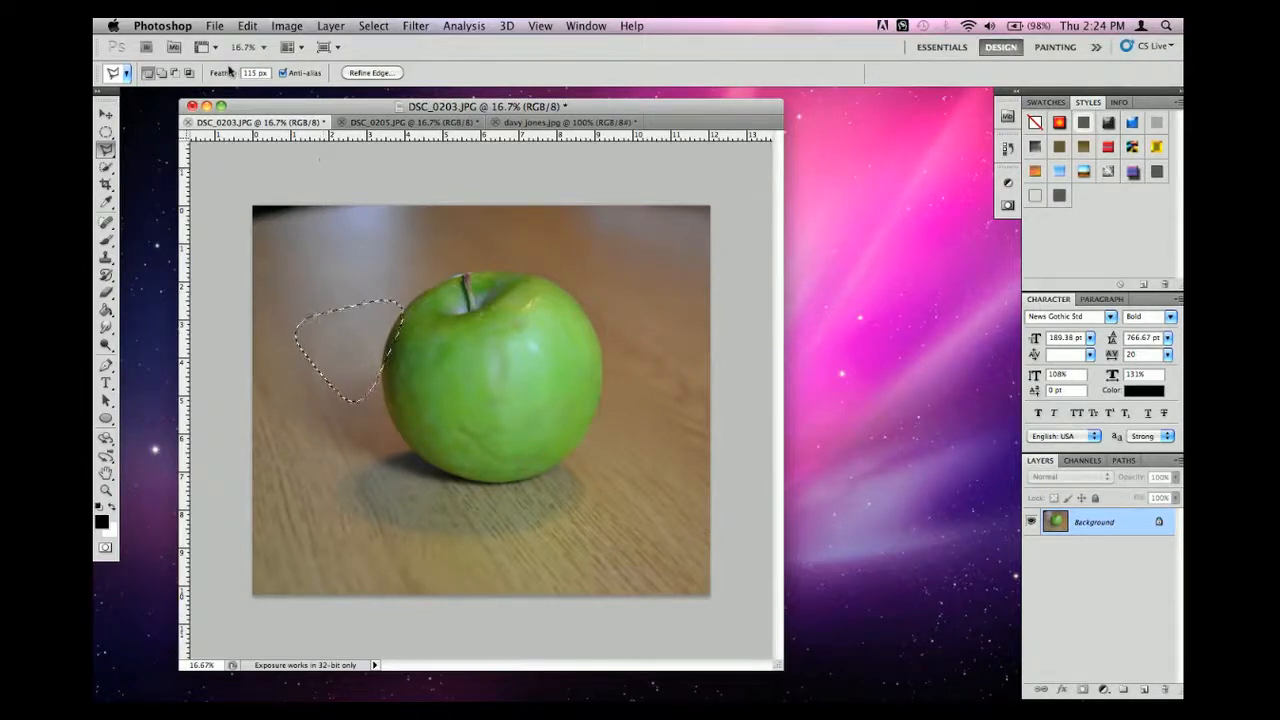
Step: Set the feather to 1 px and draw a sharp triangular selection from the apple's right half onto the background
left_click_drag(226, 73, 142, 78)
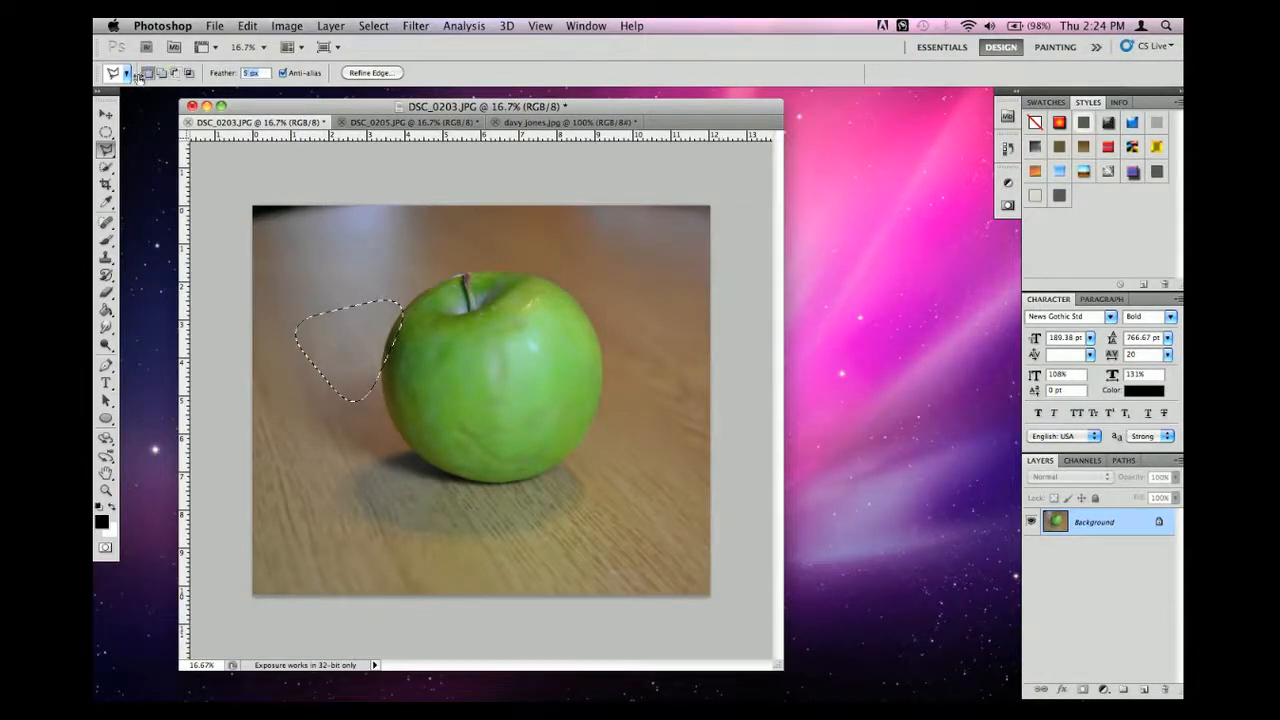
left_click(535, 294)
left_click(545, 430)
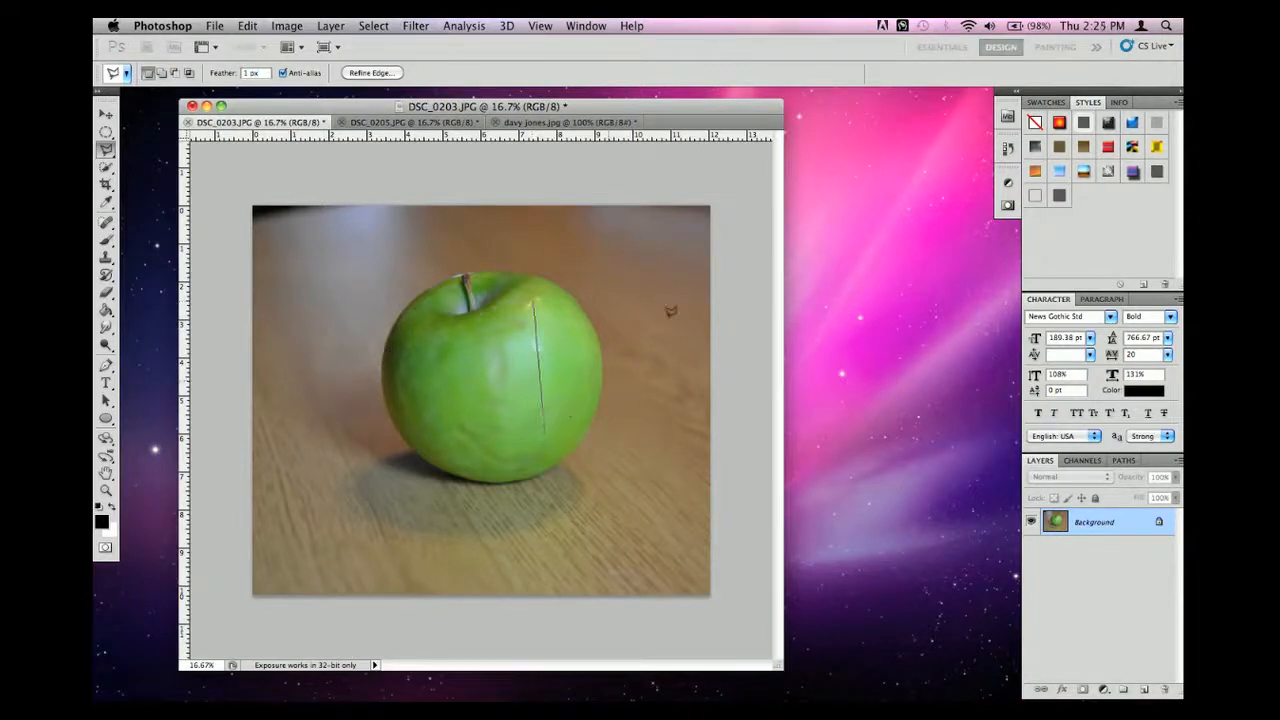
double_click(668, 294)
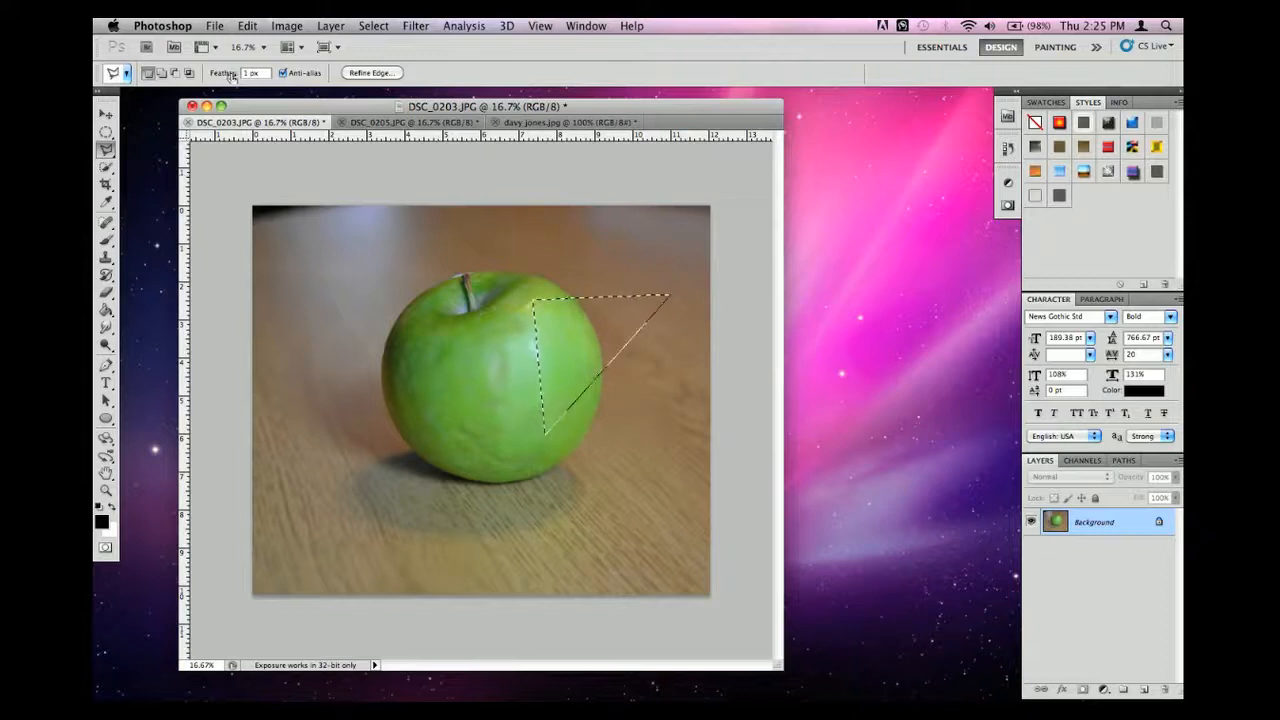
Step: Draw a small Polygonal Lasso selection over the apple's upper-left area beside the stem
left_click(432, 281)
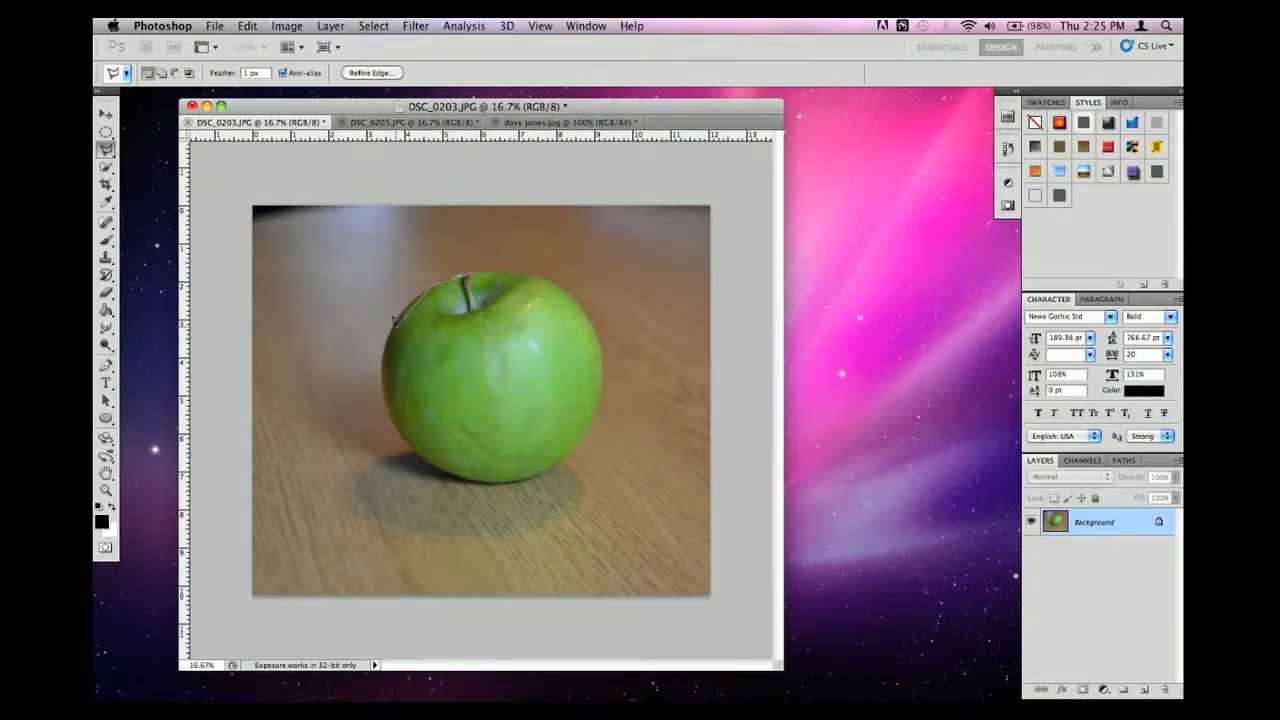
left_click(398, 328)
double_click(443, 354)
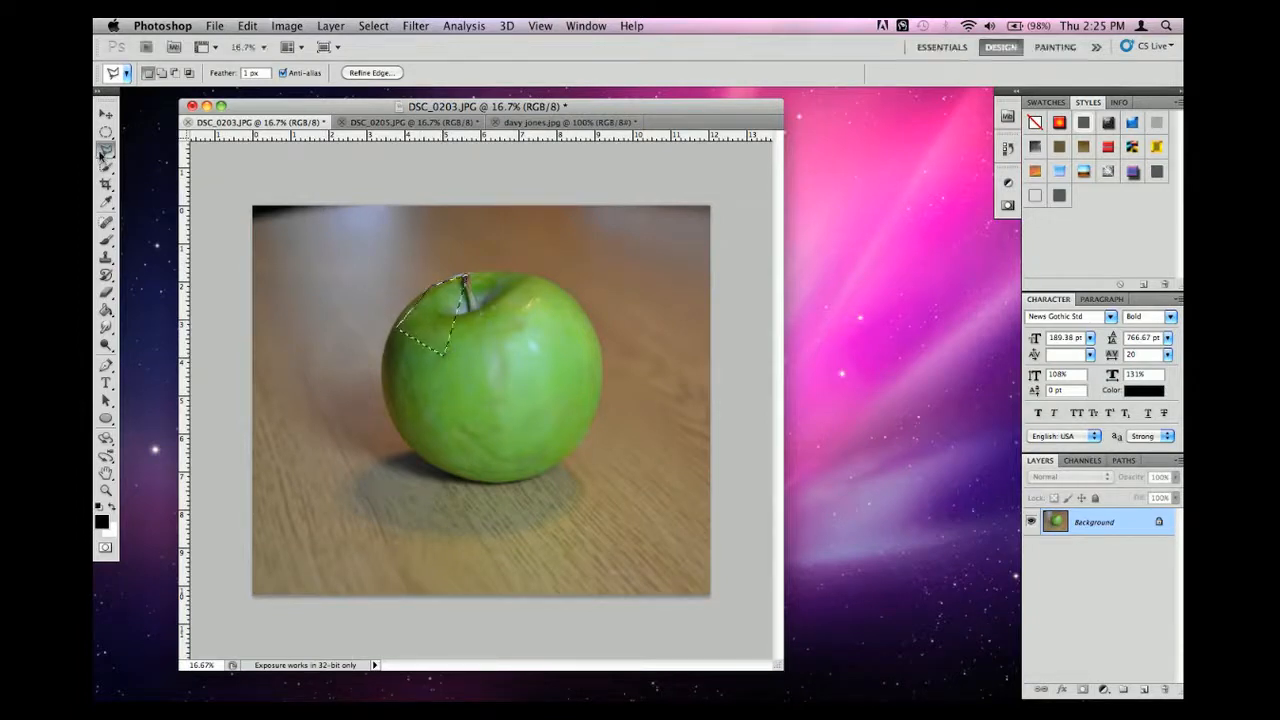
Step: Trace the entire apple edge with the Magnetic Lasso tool and close the selection at its starting point
left_click_drag(104, 150, 155, 182)
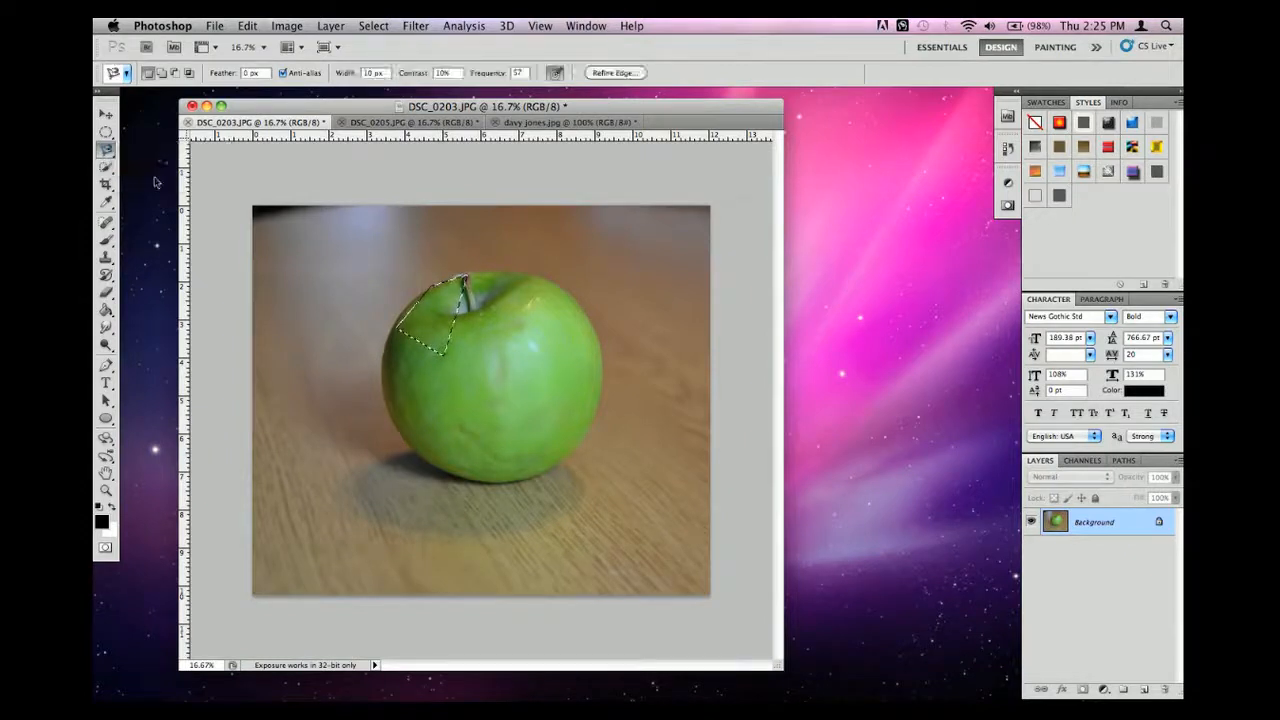
left_click(543, 278)
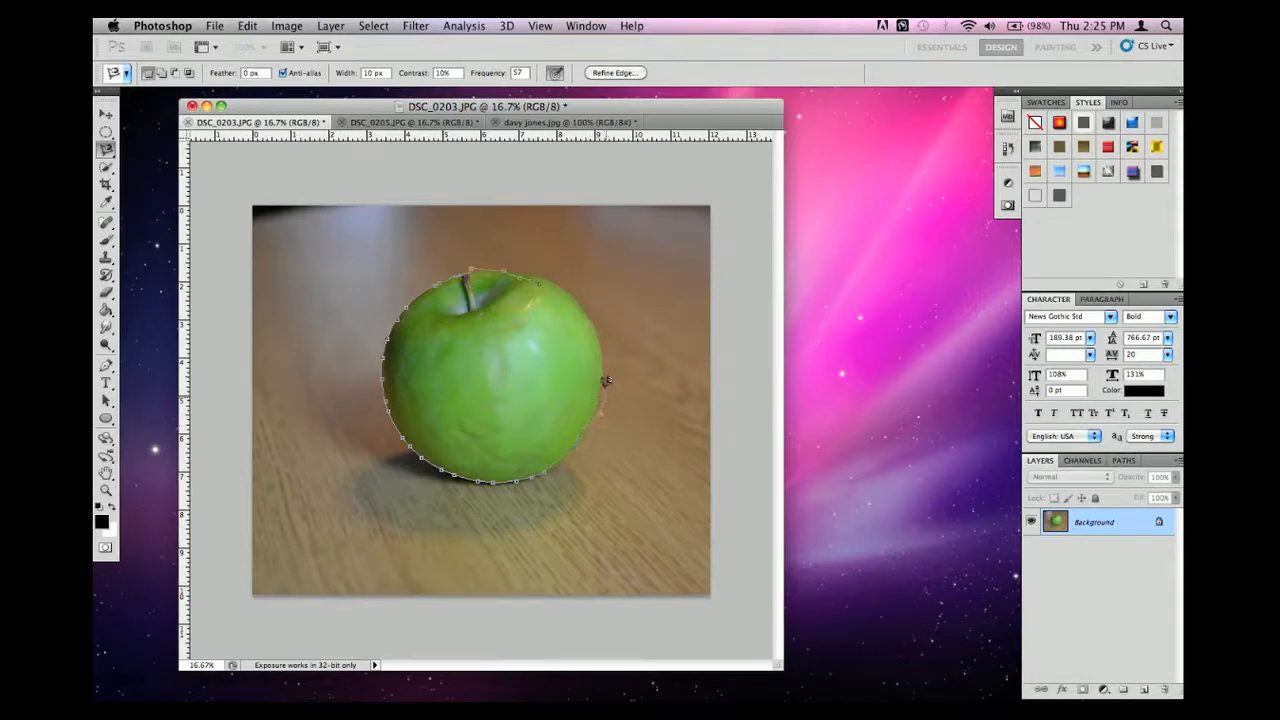
left_click(536, 270)
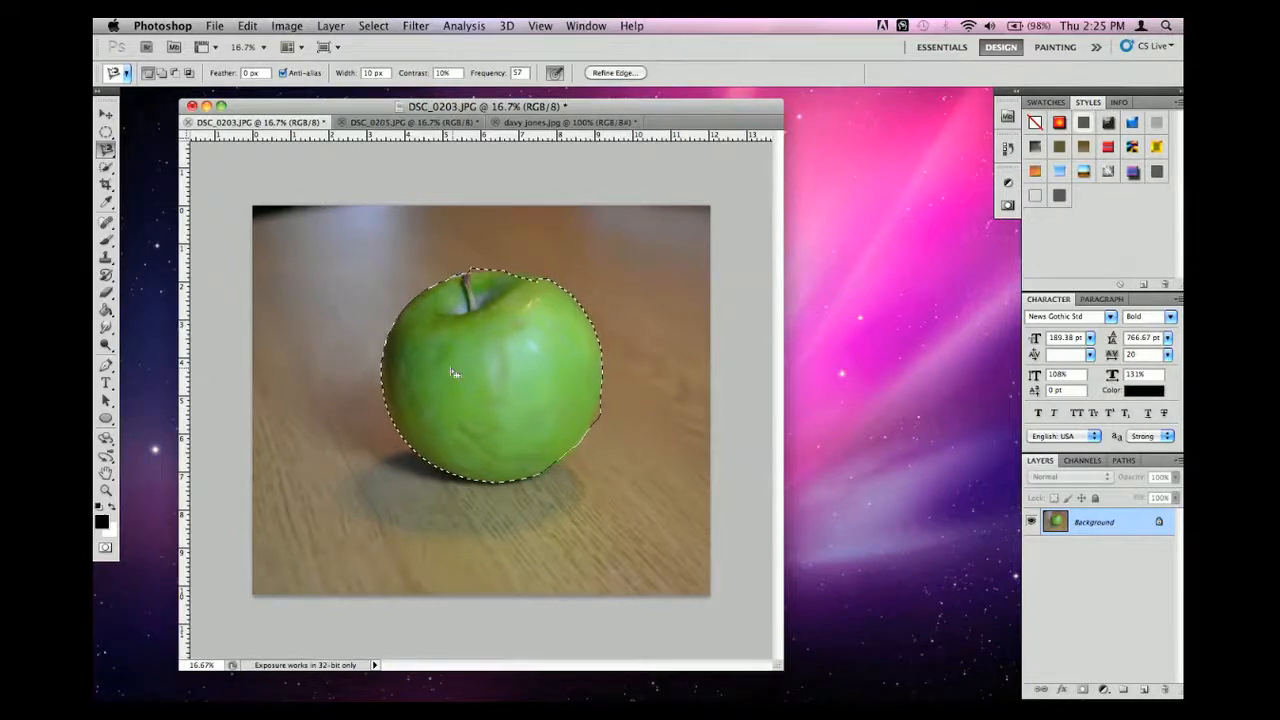
Step: Build a Magic Wand selection from the apple's bright right side and darker left skin, subtracting the tabletop
left_click(107, 166)
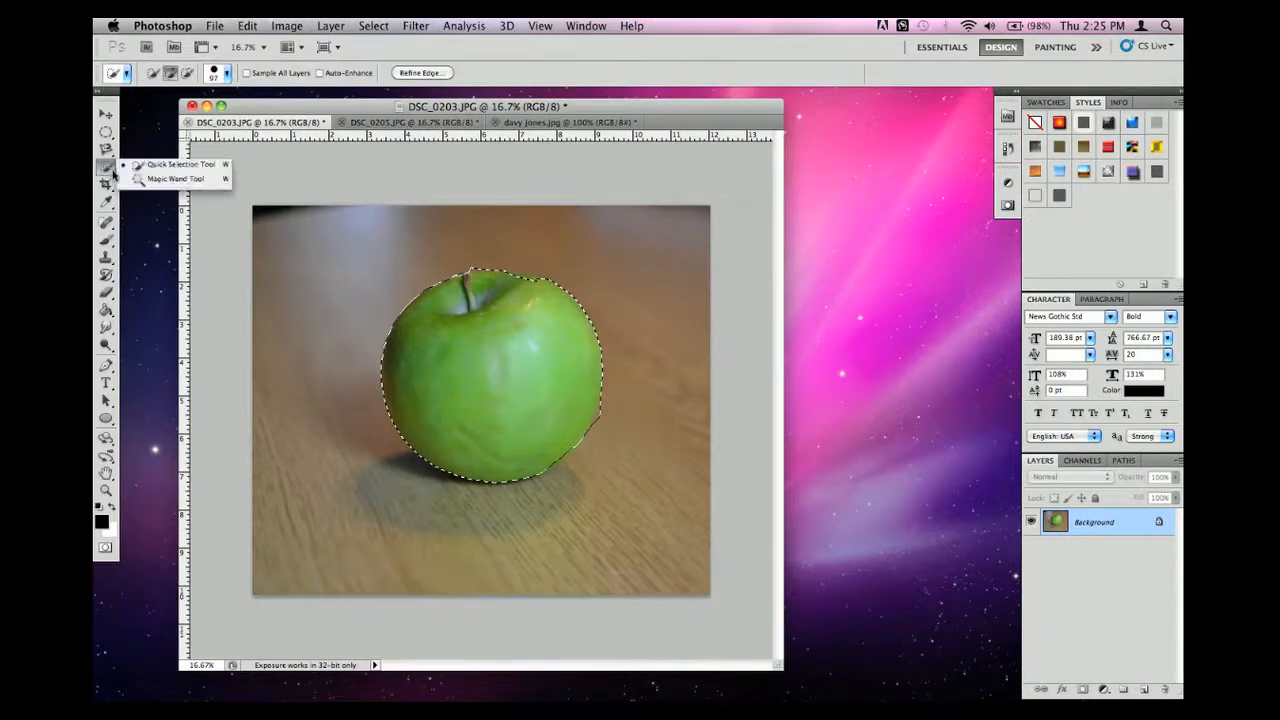
left_click(158, 181)
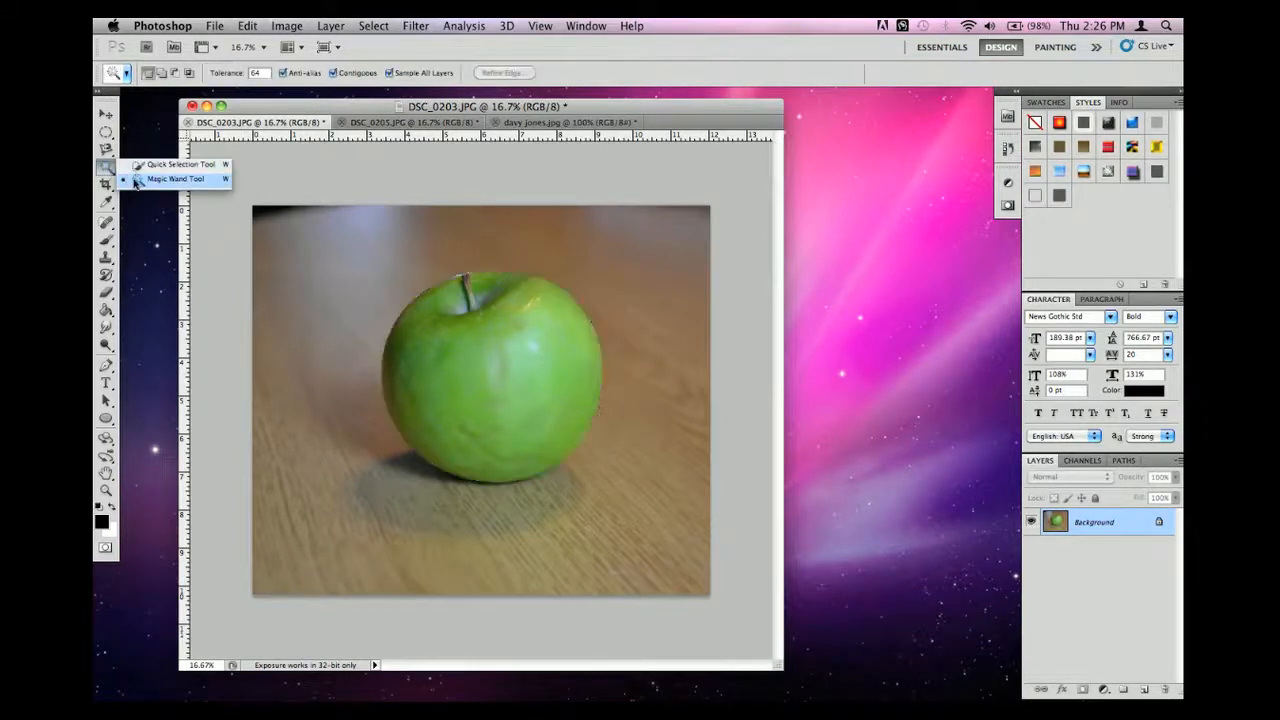
left_click(136, 182)
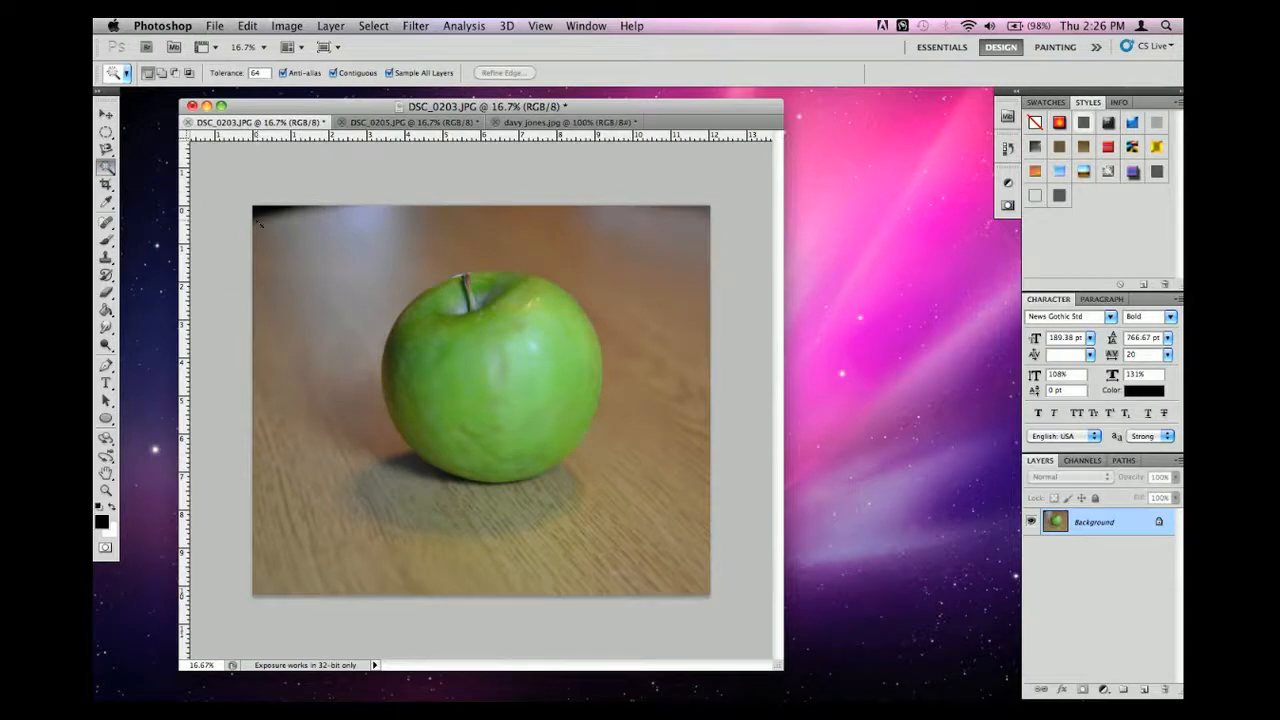
left_click(540, 376)
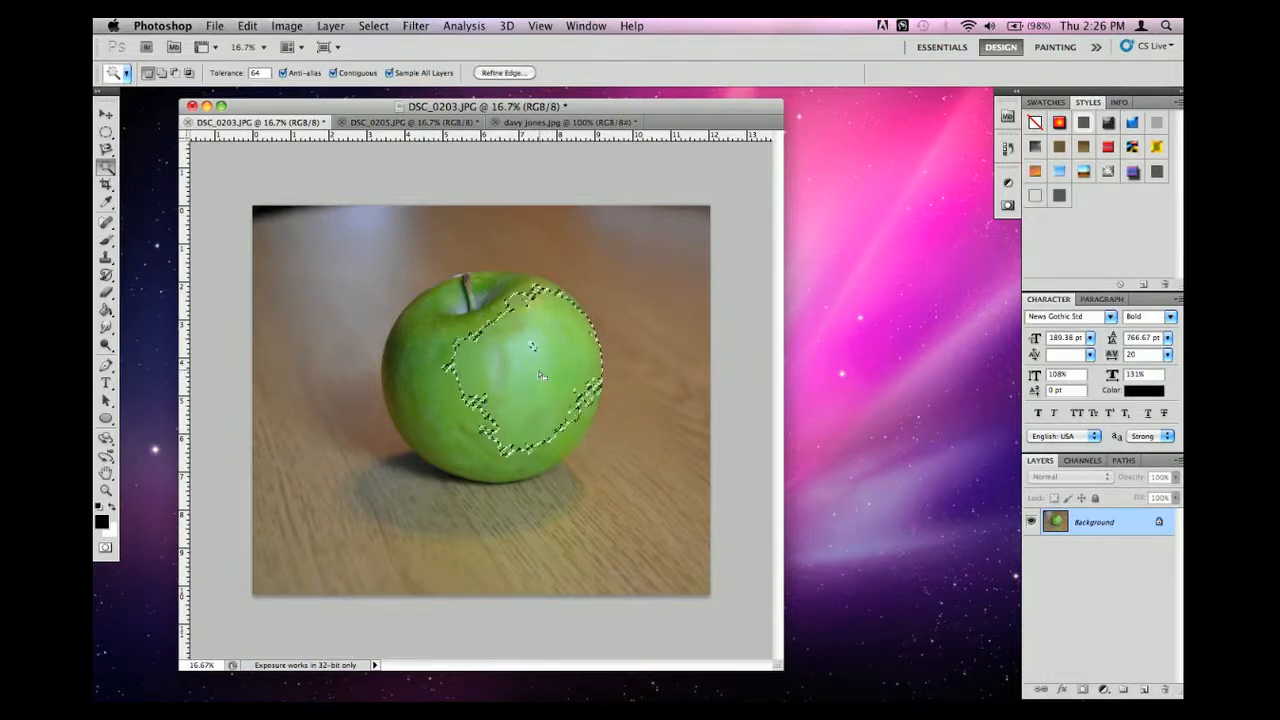
key("shift")
left_click(448, 404, "shift")
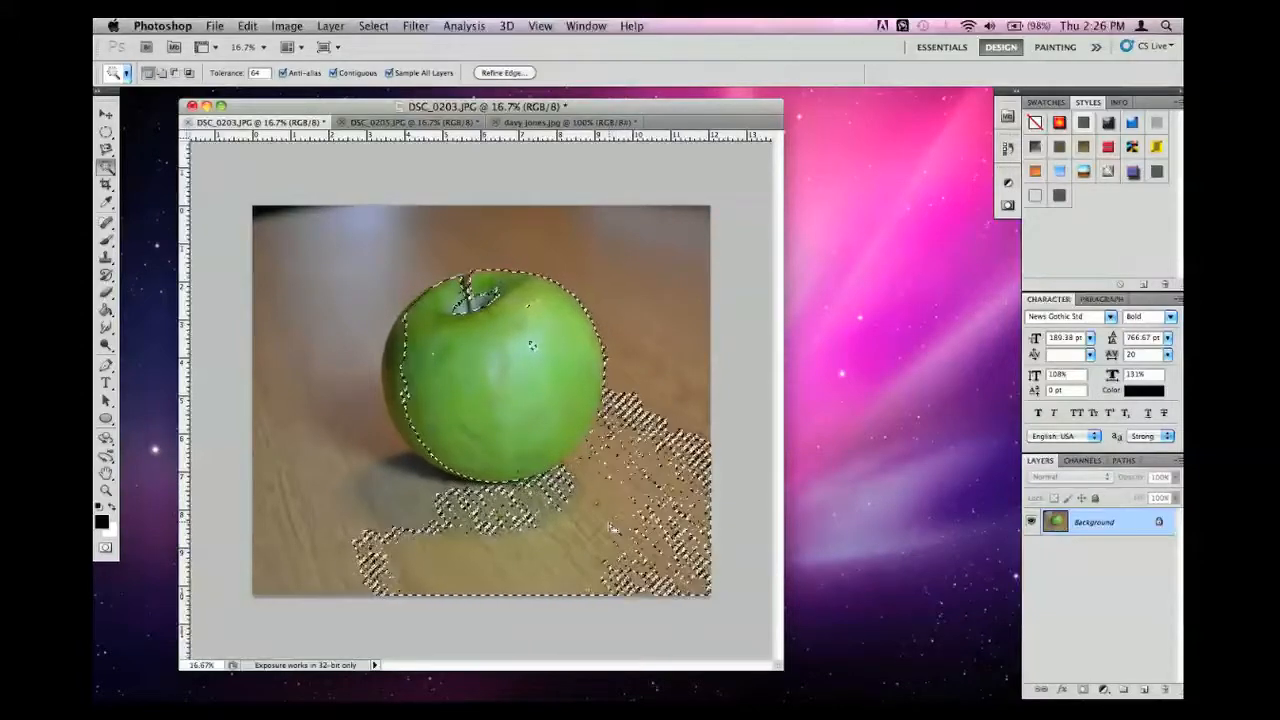
left_click(554, 538, "alt")
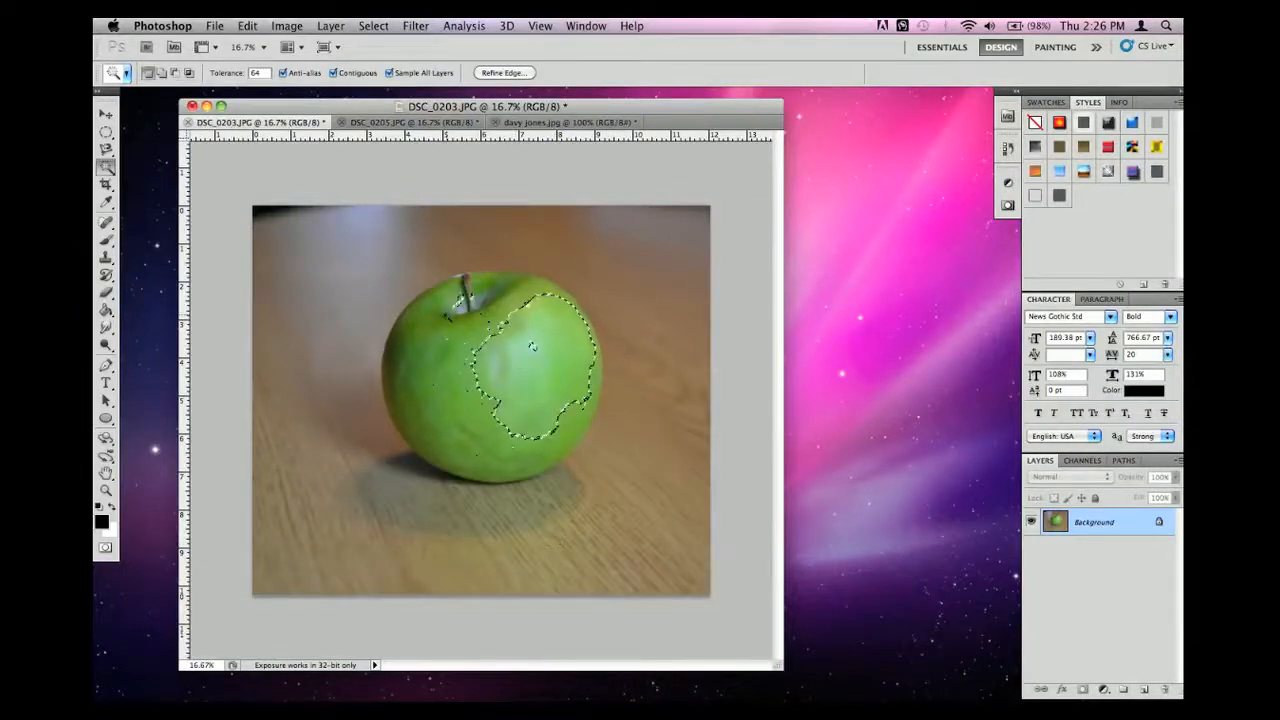
Step: Set the Magic Wand tolerance to 94, sample the apple's green skin, and clear the selection
left_click_drag(226, 77, 256, 76)
left_click(443, 379)
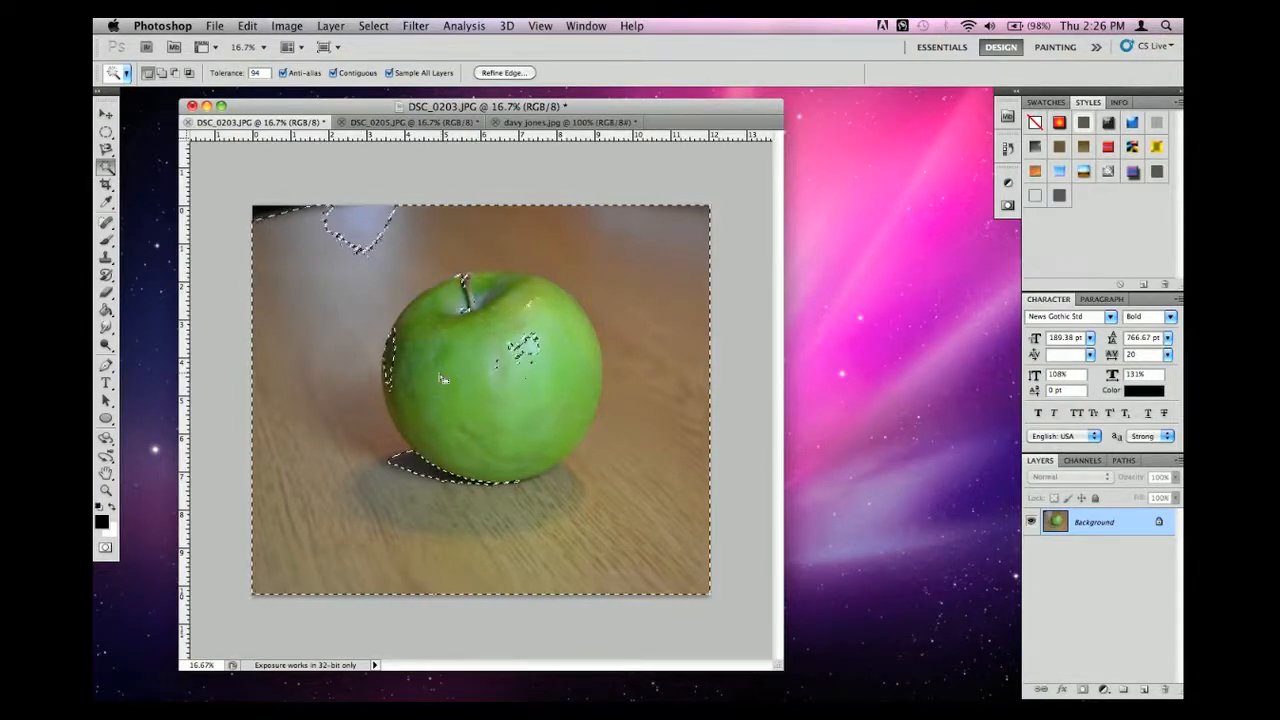
left_click(533, 351)
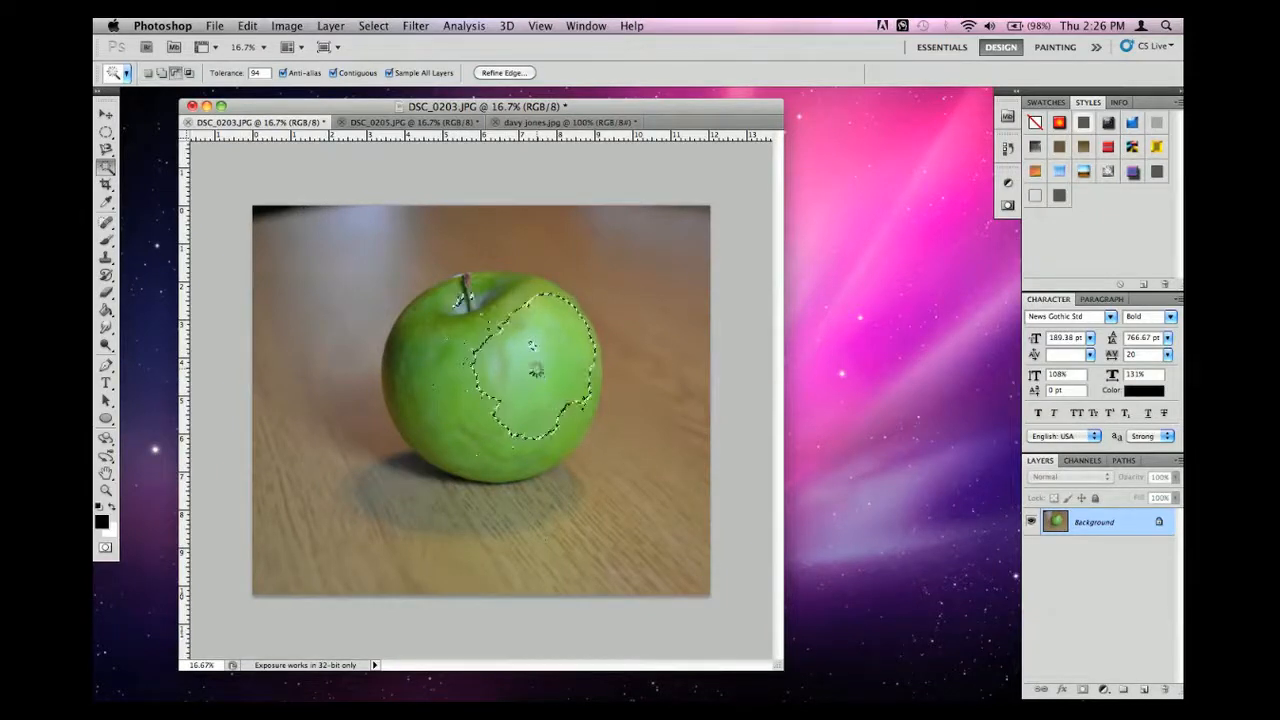
key("super+d")
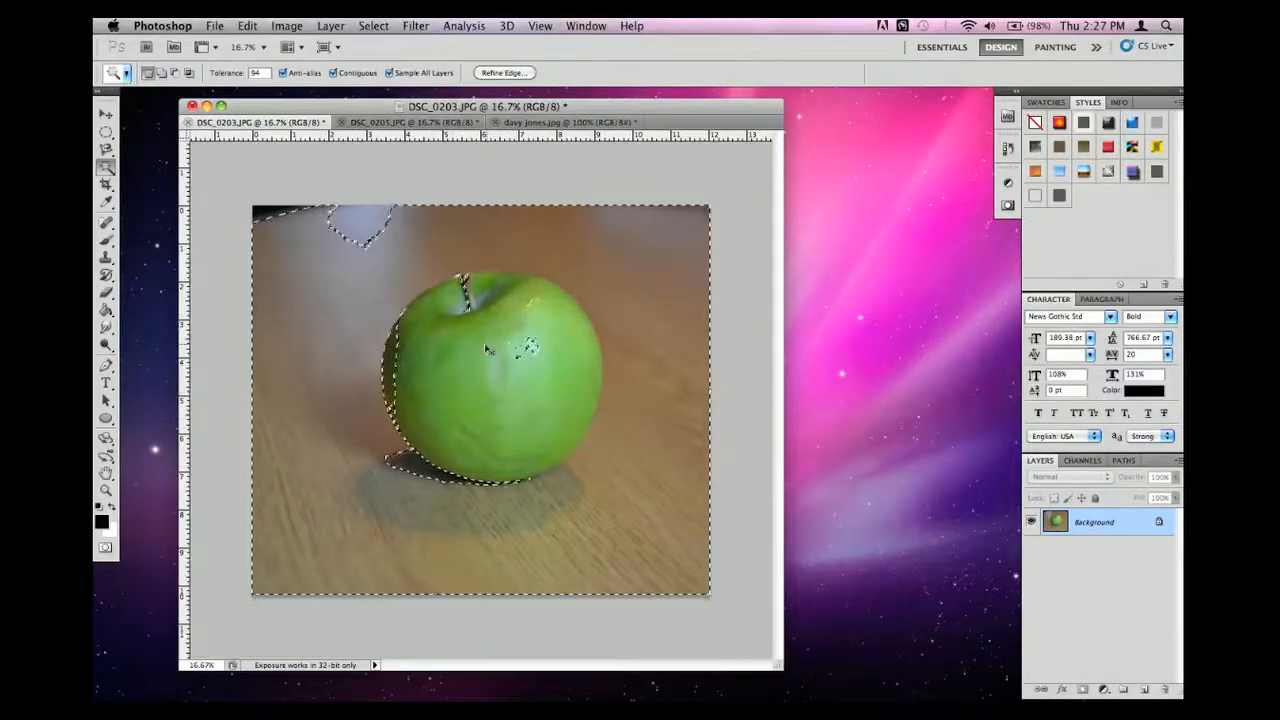
key("super+d")
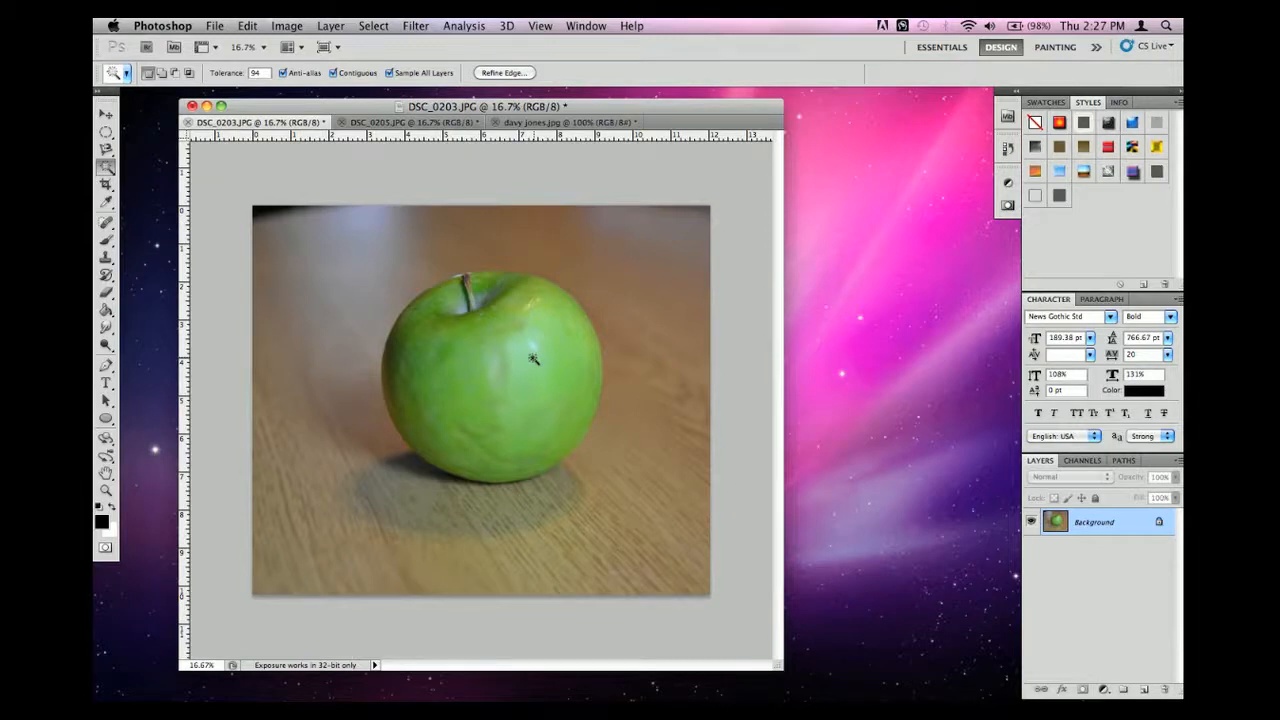
Step: Select the whole green apple with the Quick Selection tool
left_click(105, 170)
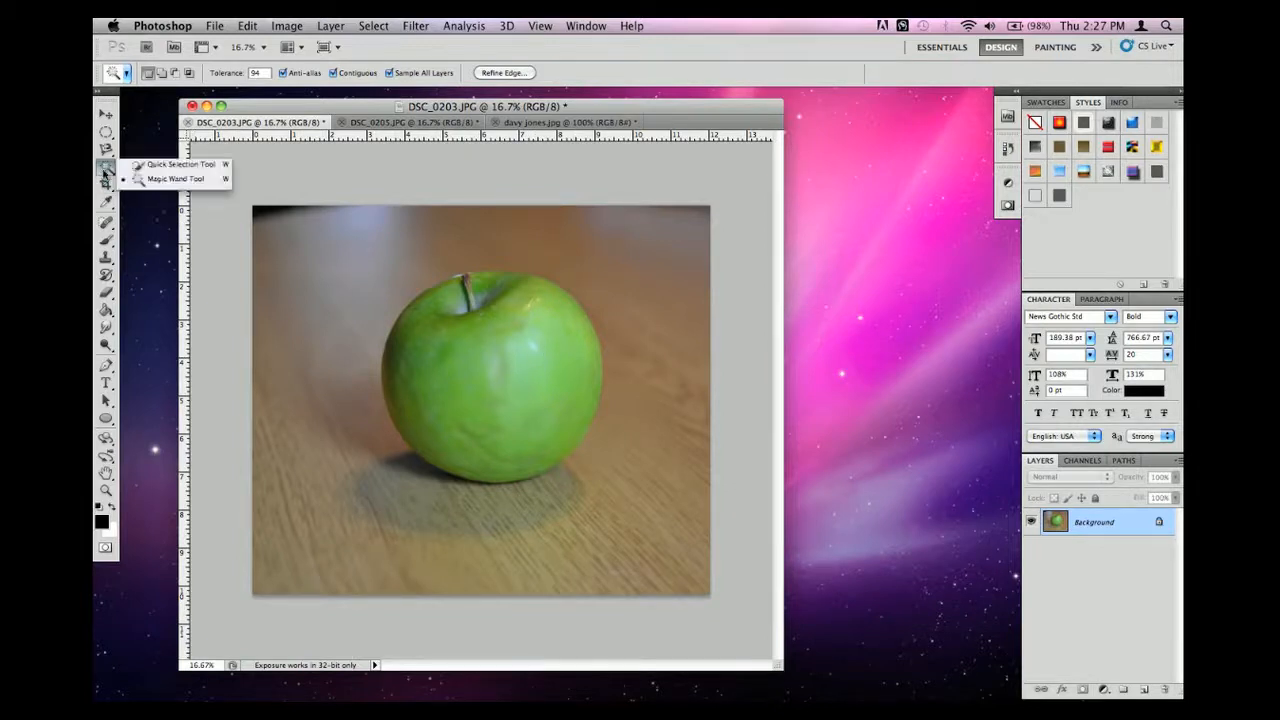
left_click(131, 166)
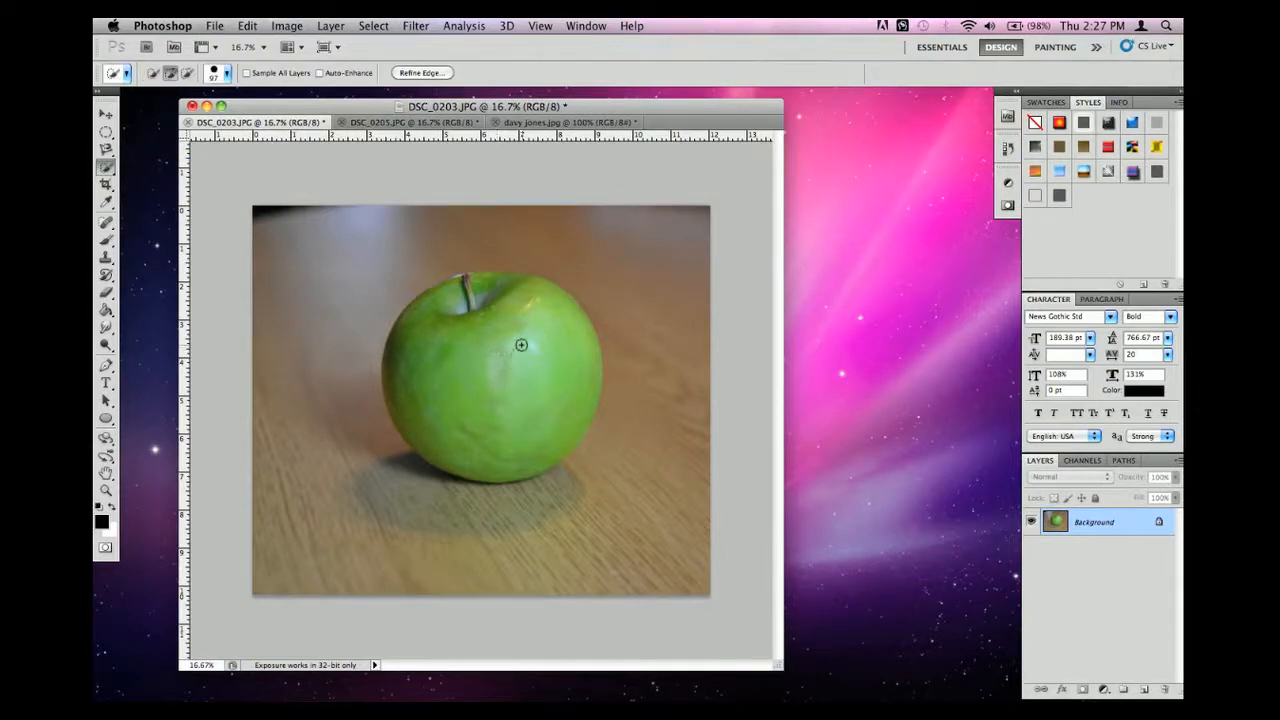
mouse_move(521, 345)
left_mouse_down()
mouse_move(449, 345)
mouse_move(435, 385)
mouse_move(395, 365)
mouse_move(436, 395)
mouse_move(490, 400)
mouse_move(470, 430)
mouse_move(560, 330)
mouse_move(502, 315)
mouse_move(484, 294)
left_mouse_up()
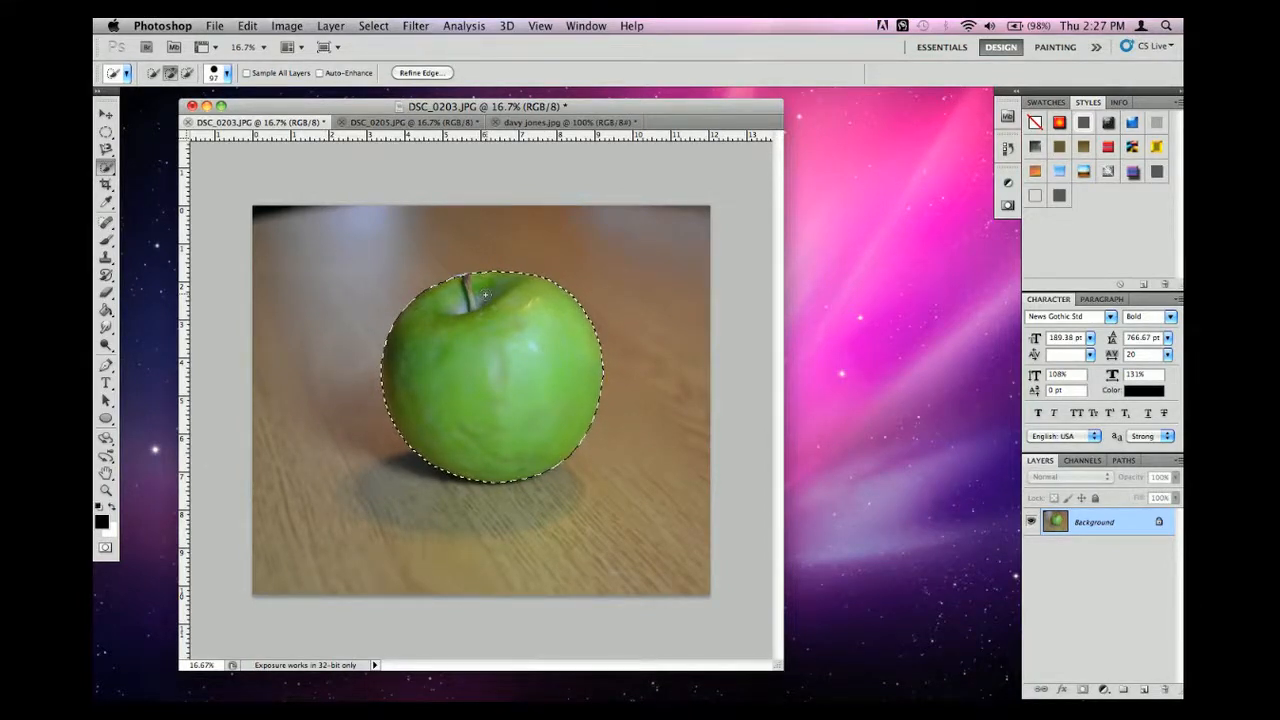
Step: Try to move the selected apple with the Move tool, and return to the Quick Selection tool
left_click(105, 114)
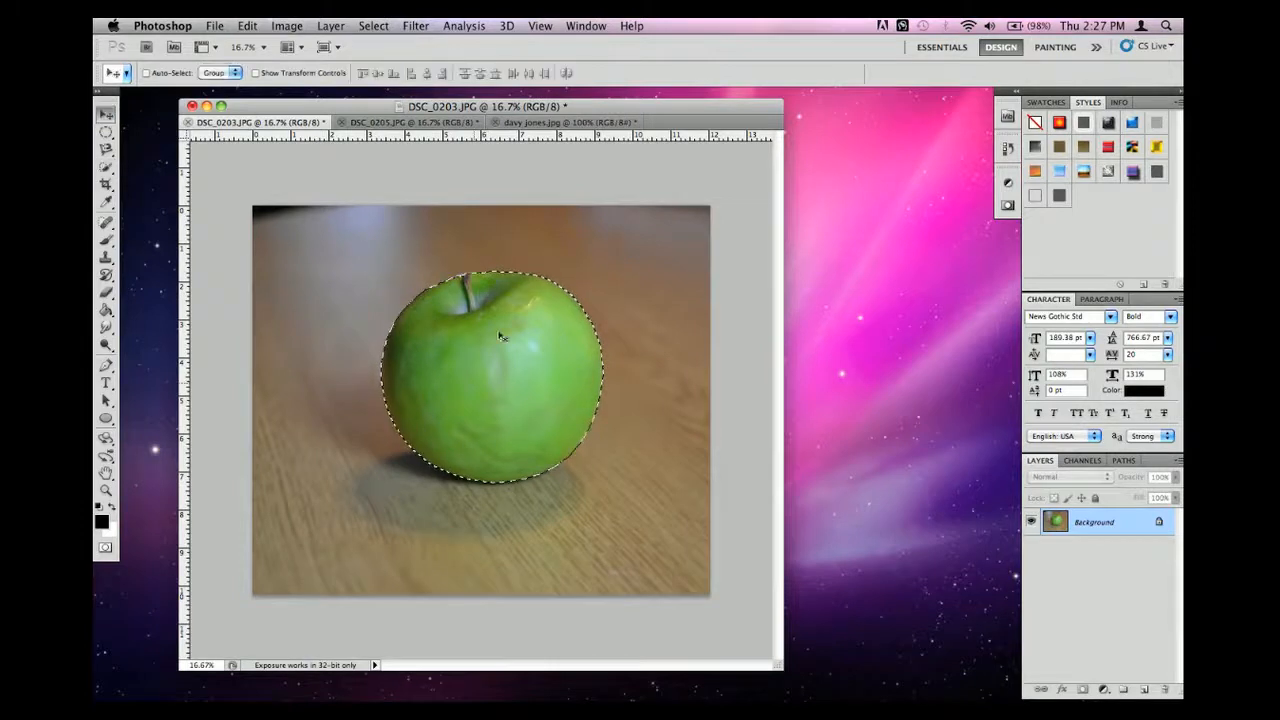
left_click_drag(419, 393, 493, 375)
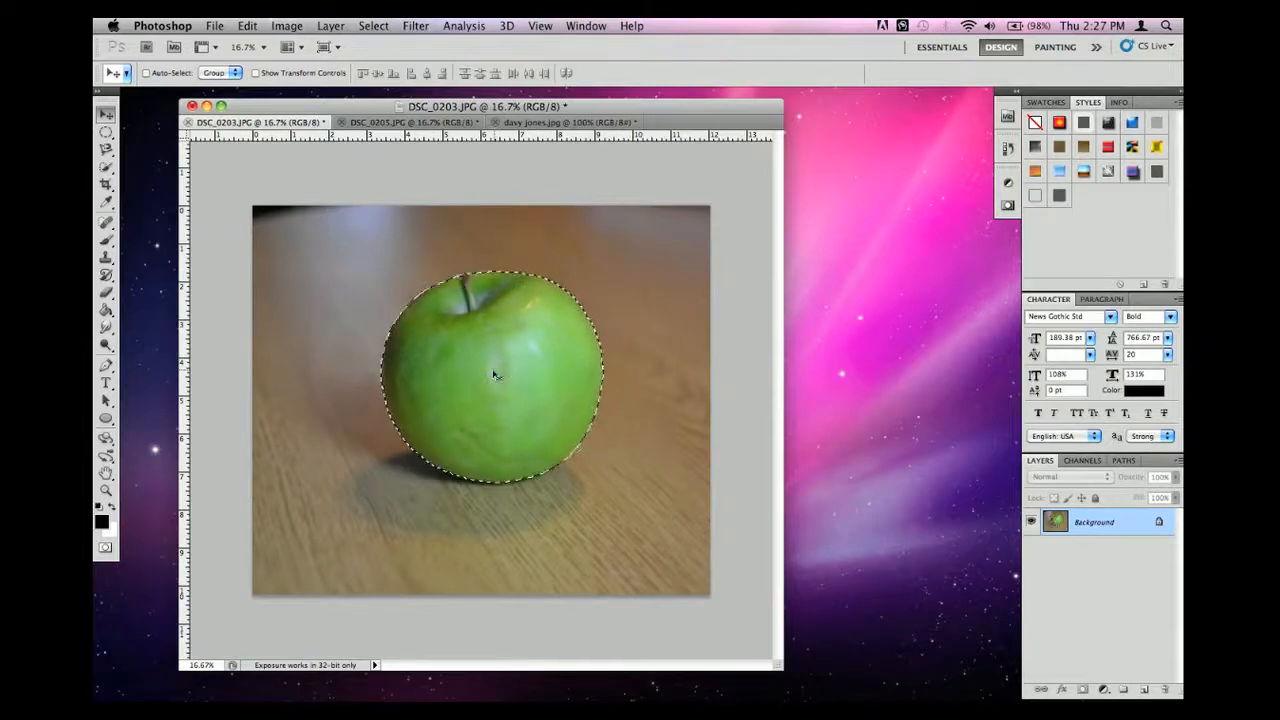
left_click(105, 166)
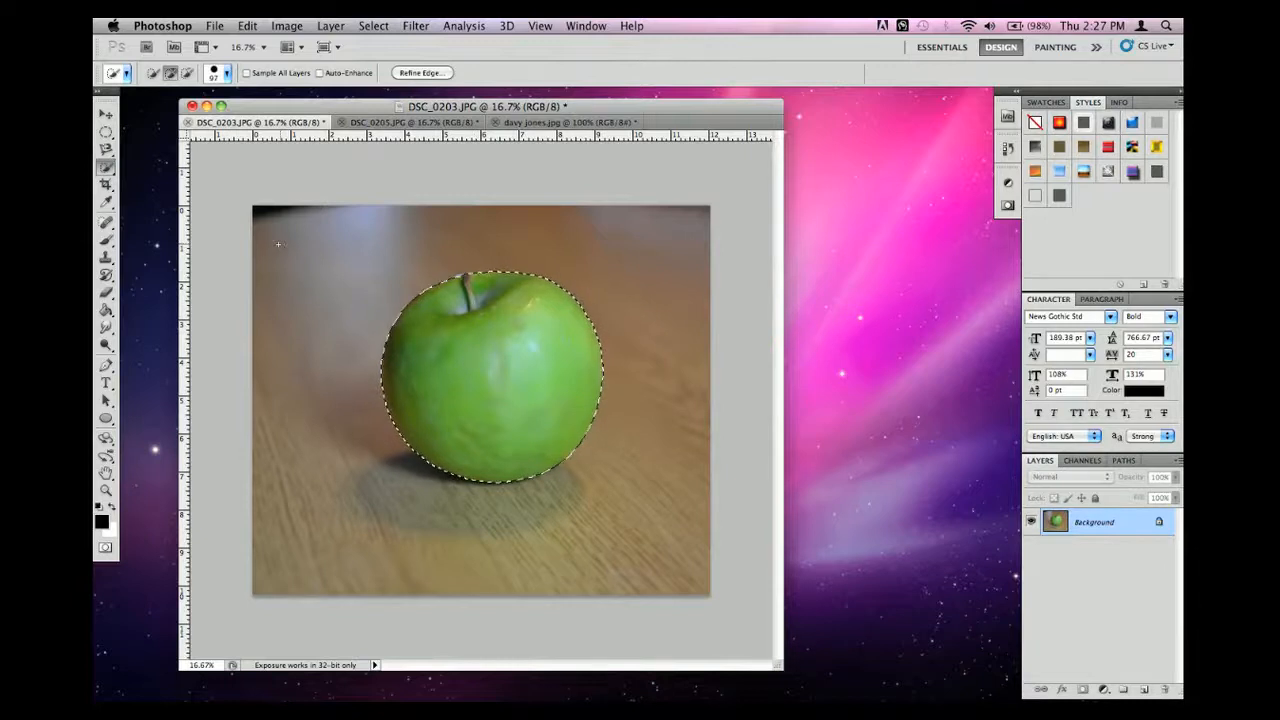
Step: Undo the stray selection changes and subtract the background patches spilling past the apple's left edge
key("super+z")
key("super+z")
key("super+z")
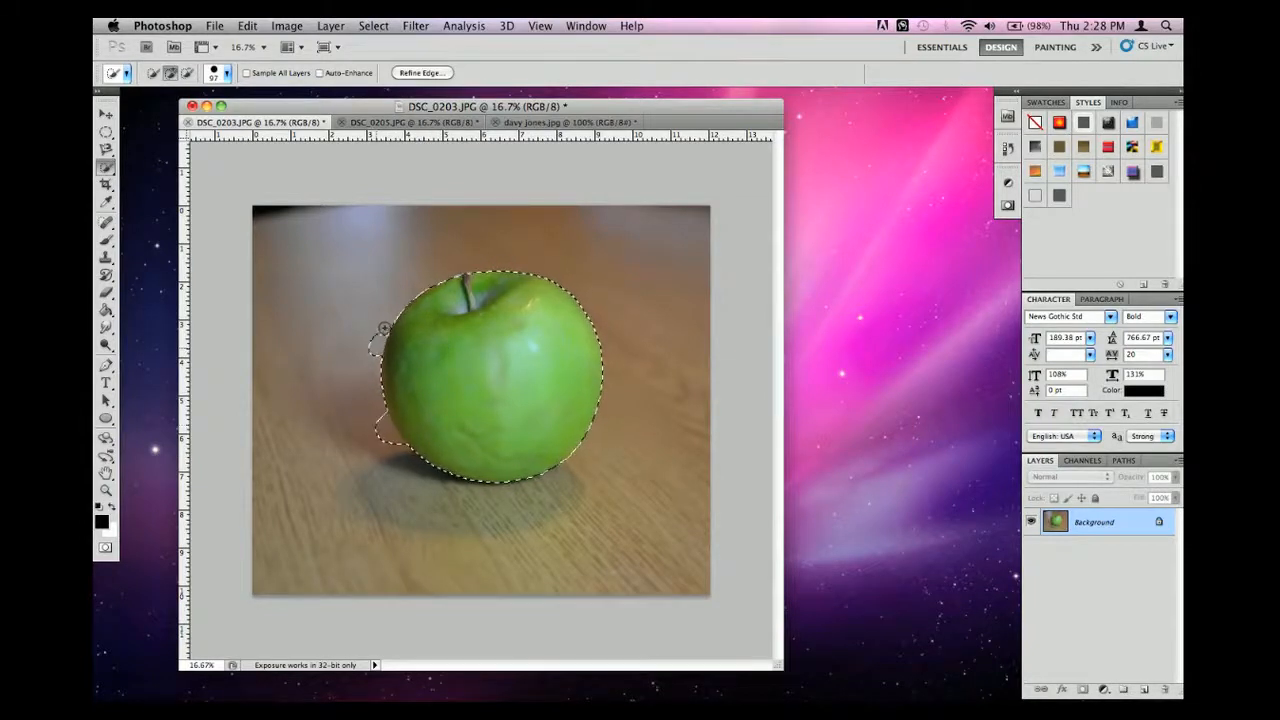
key("alt")
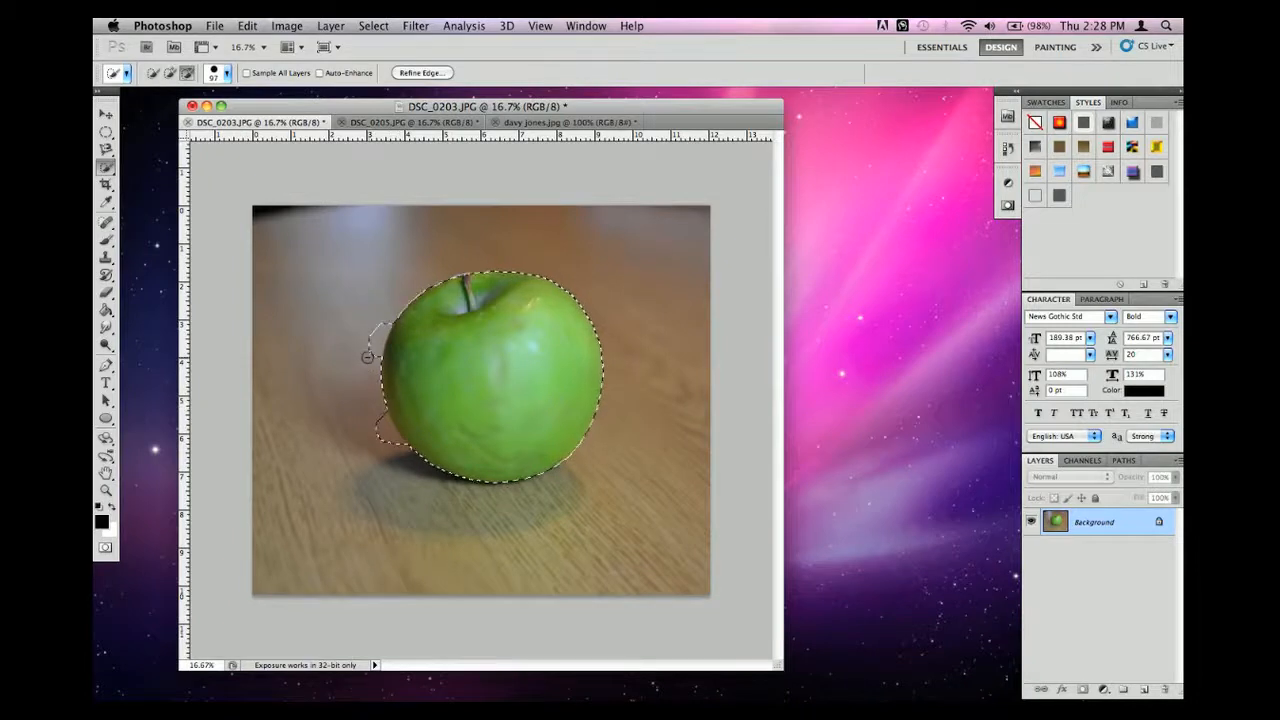
key("alt")
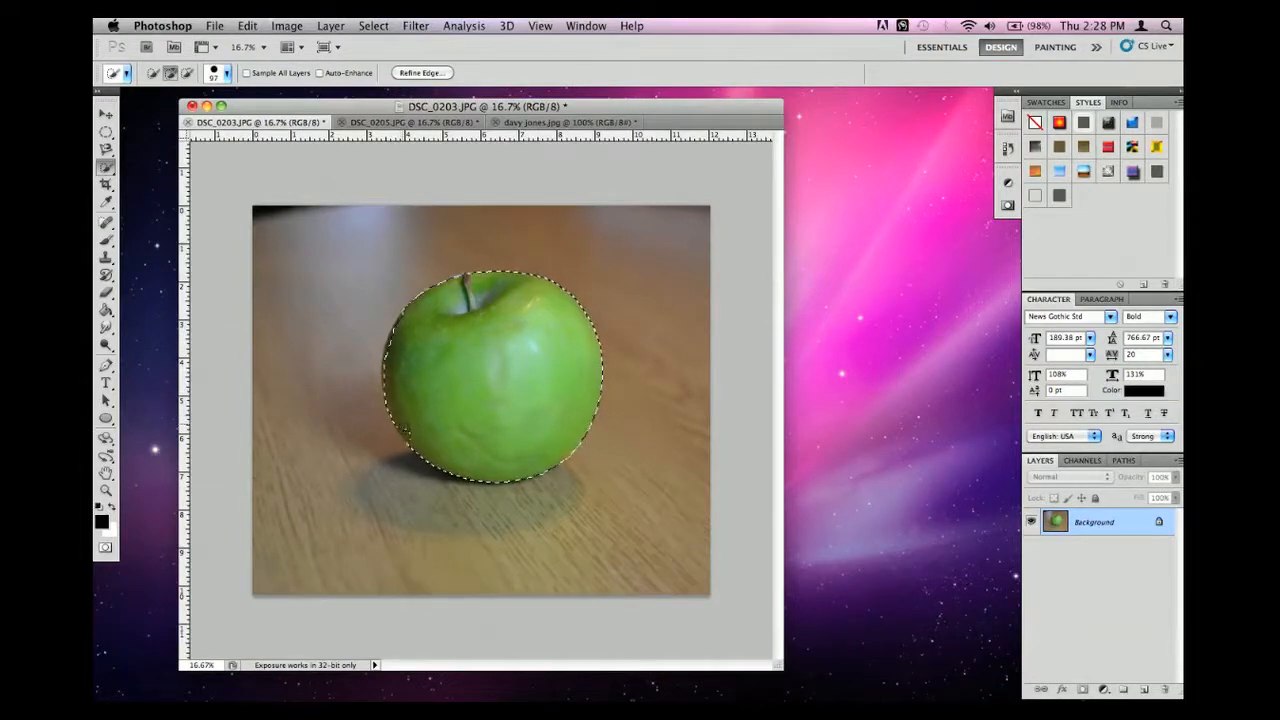
Step: Invert the apple selection and delete the tabletop background around it
right_click(491, 369)
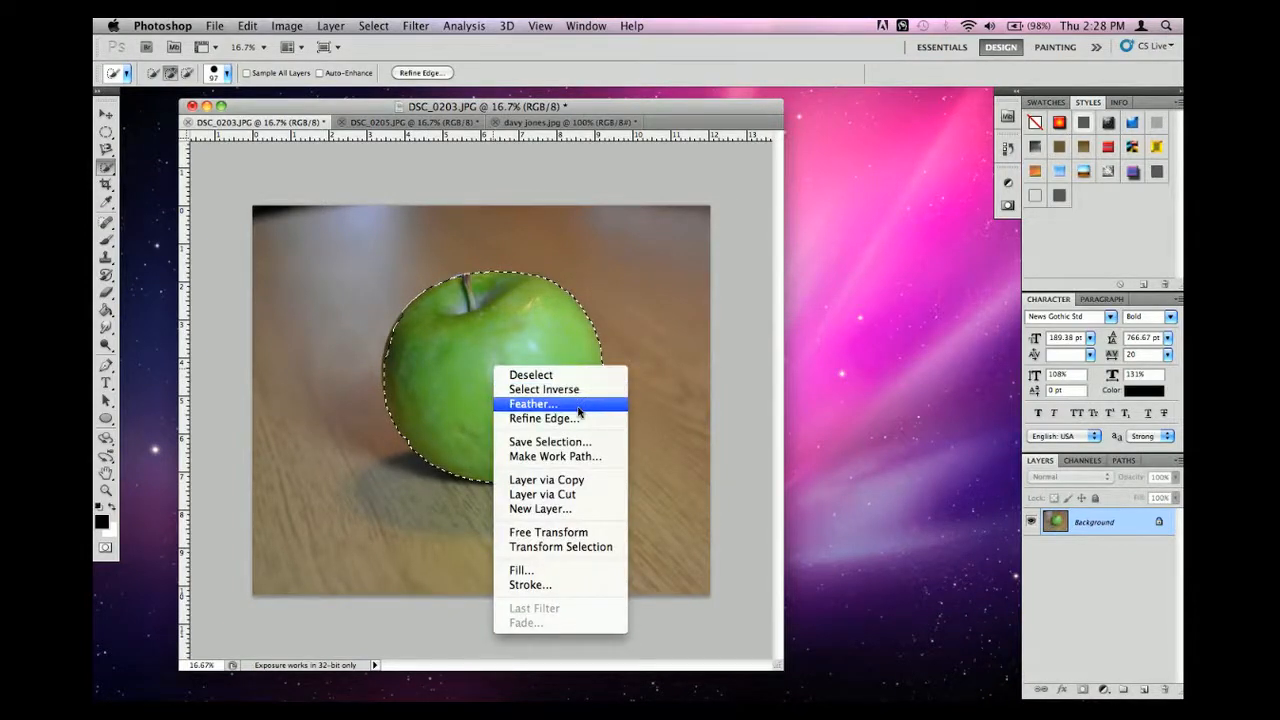
left_click(658, 357)
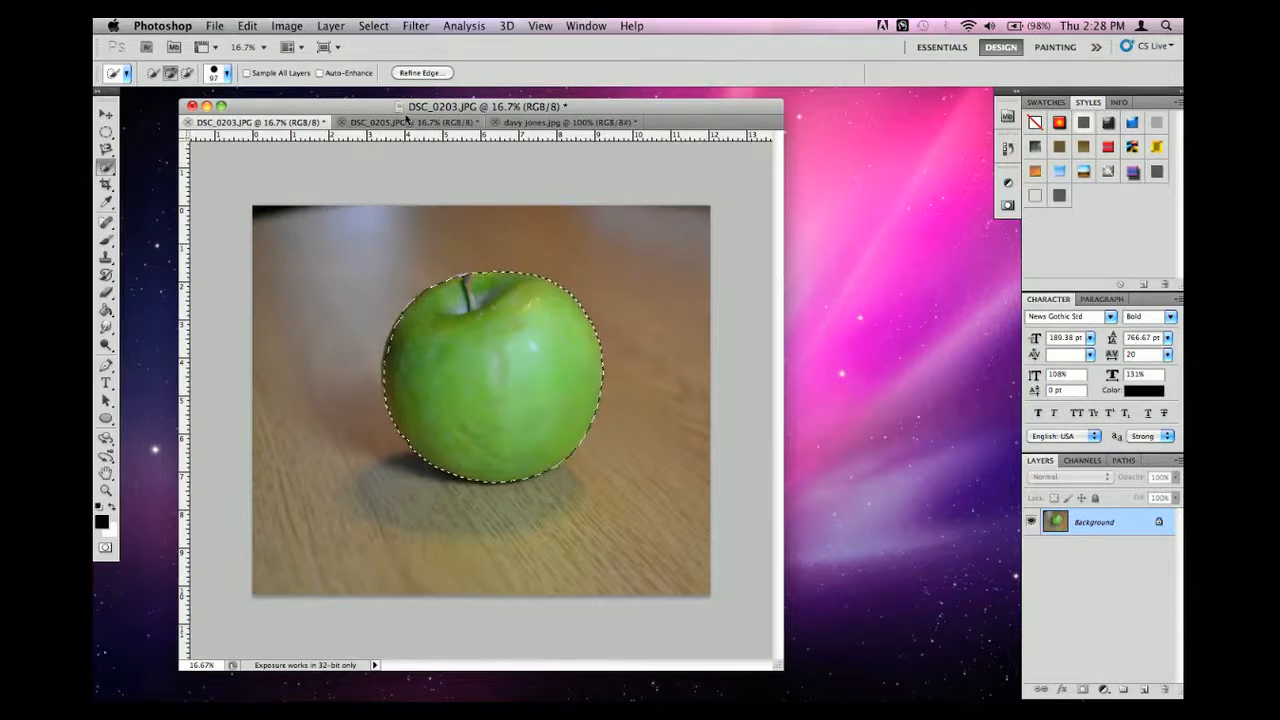
right_click(446, 354)
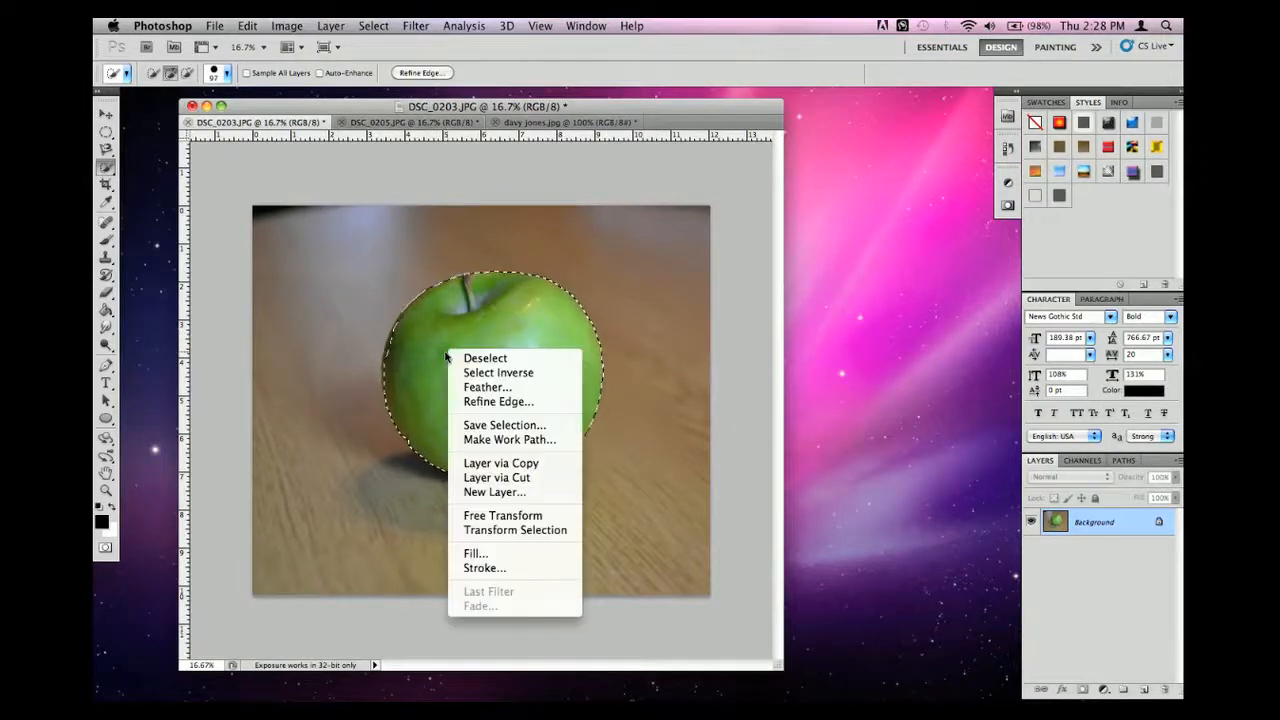
left_click(505, 373)
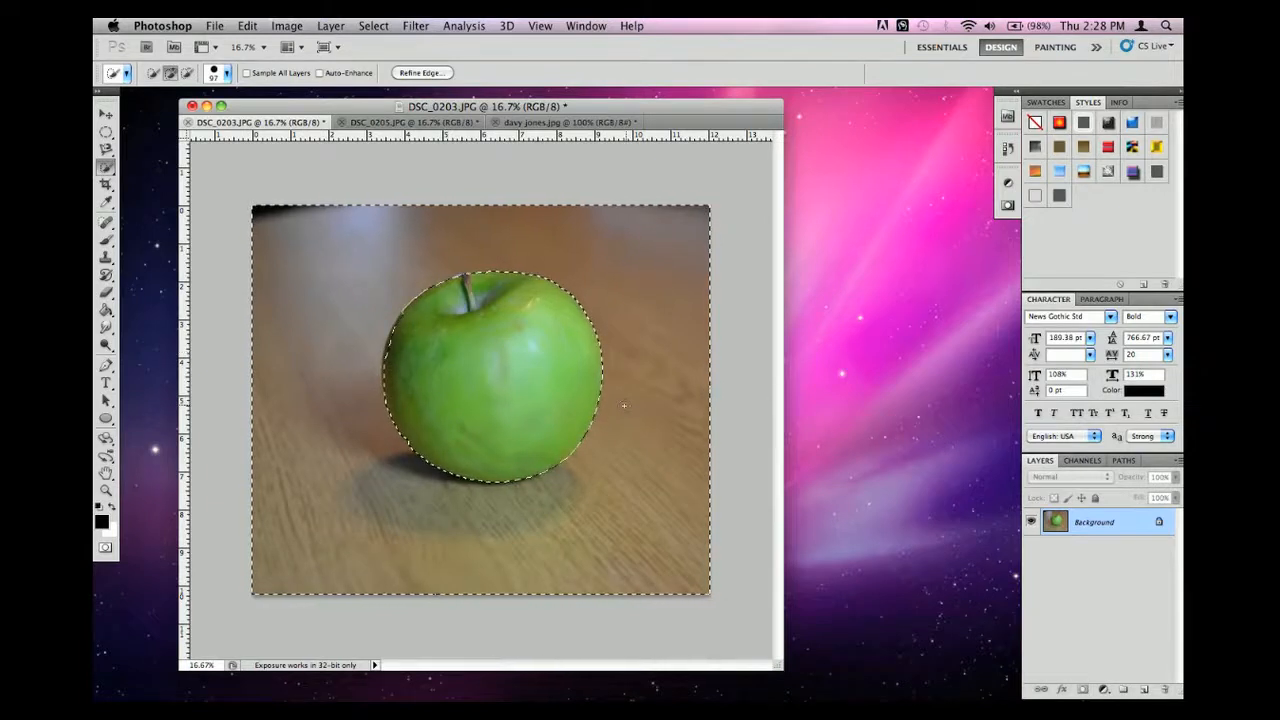
key("BackSpace")
left_click(734, 261)
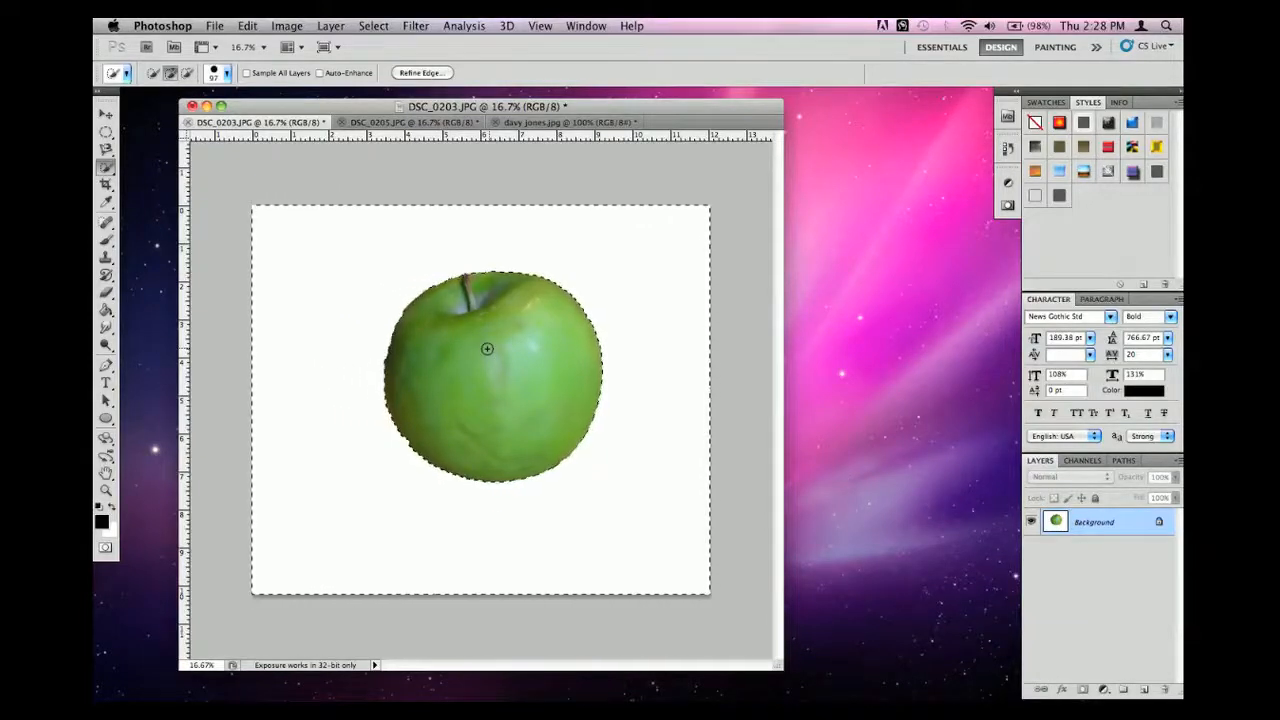
Step: Undo the background deletion, invert the selection back to the apple, and deselect it
key("super+z")
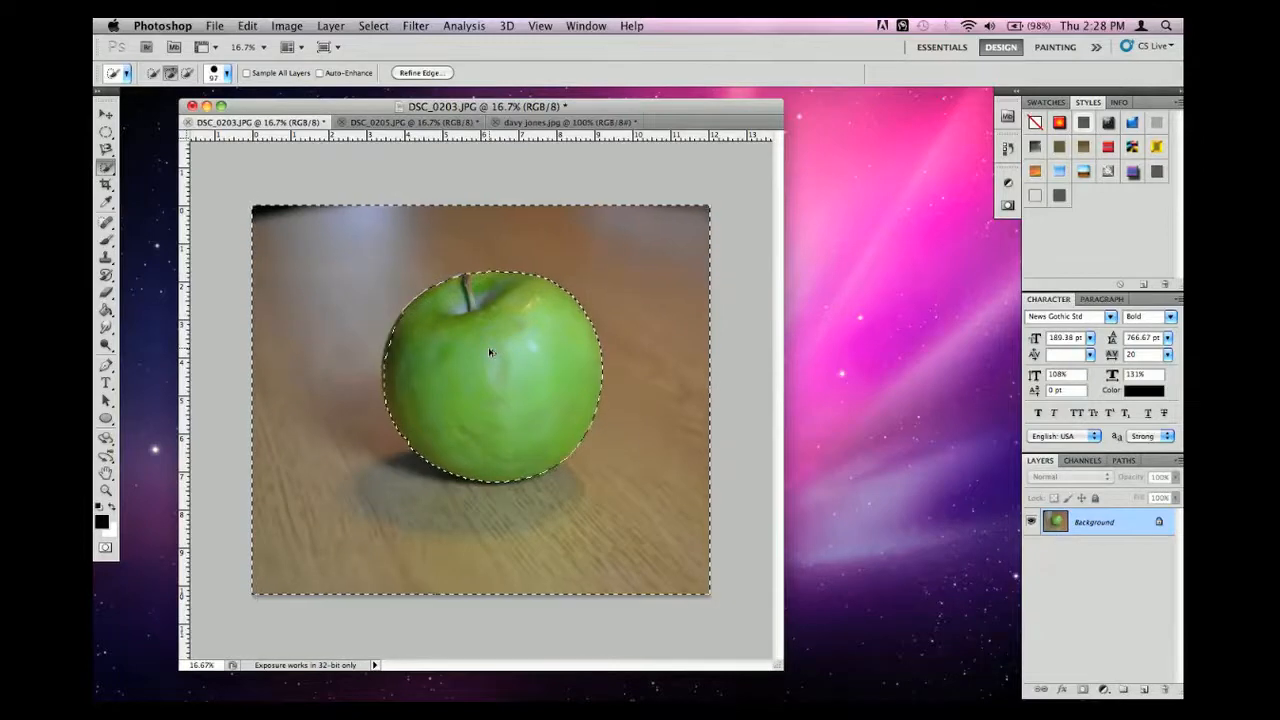
key("shift+super+i")
right_click(490, 351)
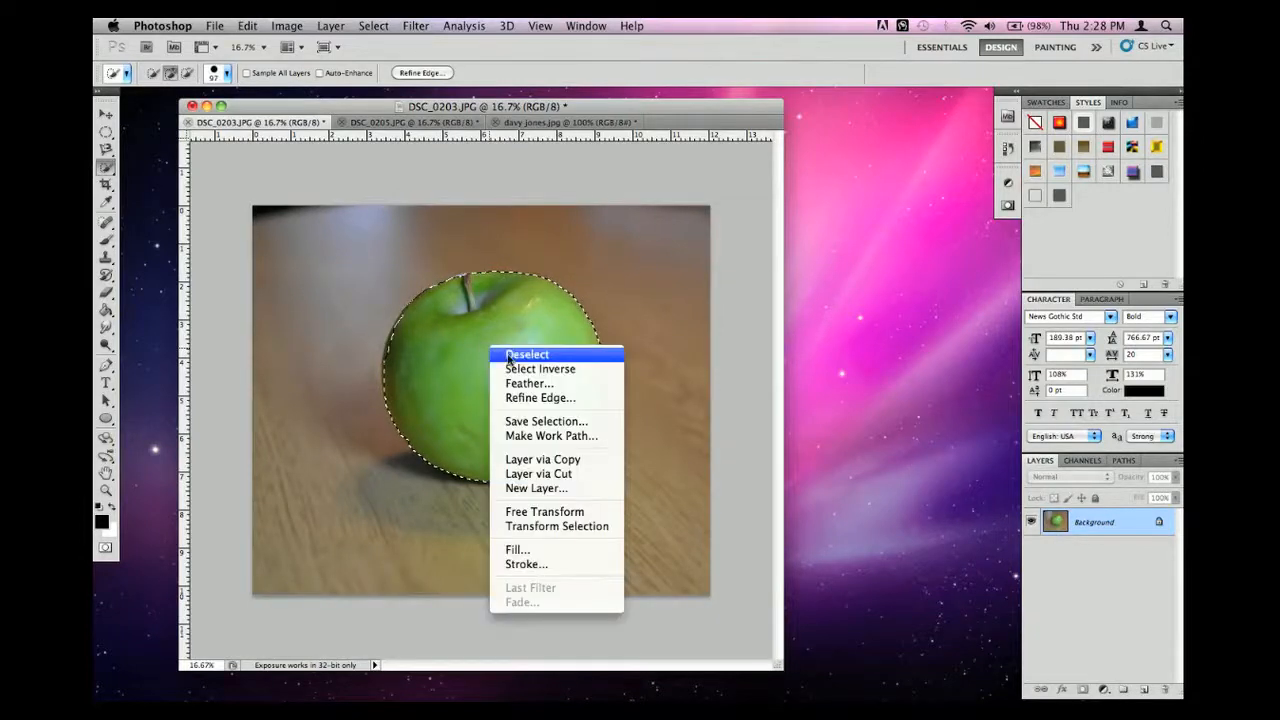
left_click(510, 355)
Step: In DSC_0205.JPG, outline the front of the cracker box with the Polygonal Lasso tool, and clear the selection
left_click(400, 121)
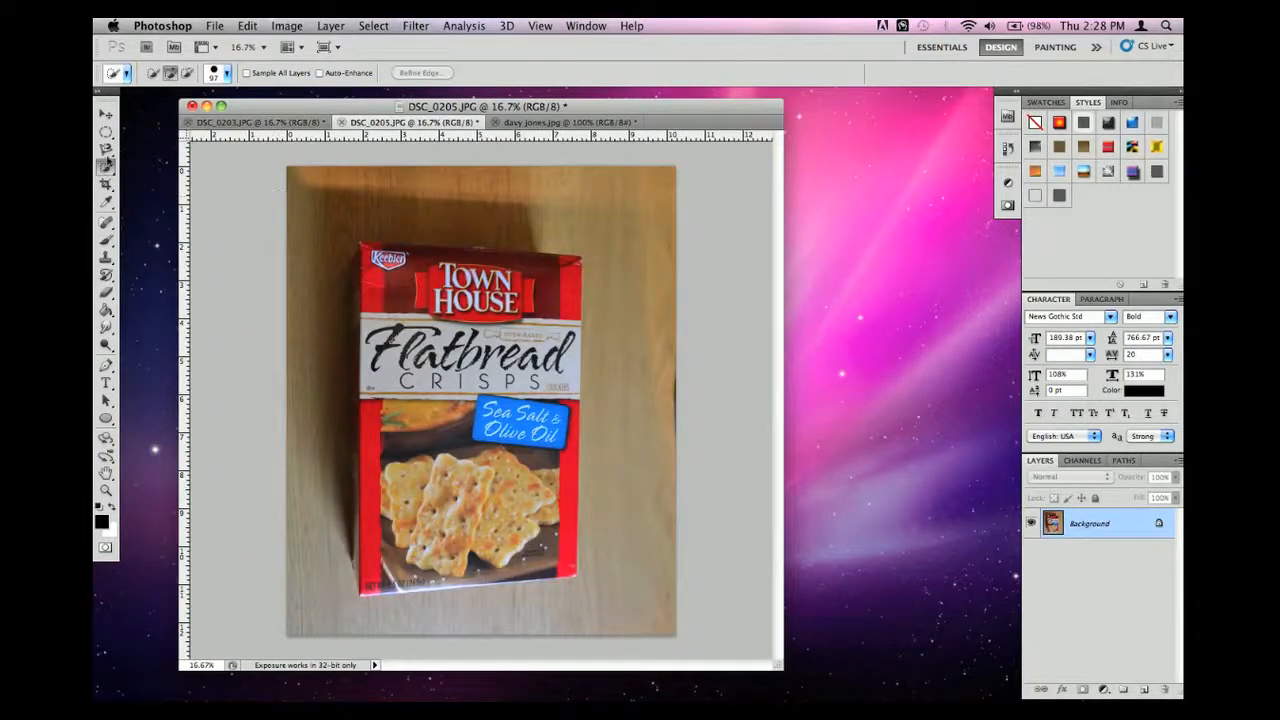
left_click_drag(106, 149, 143, 166)
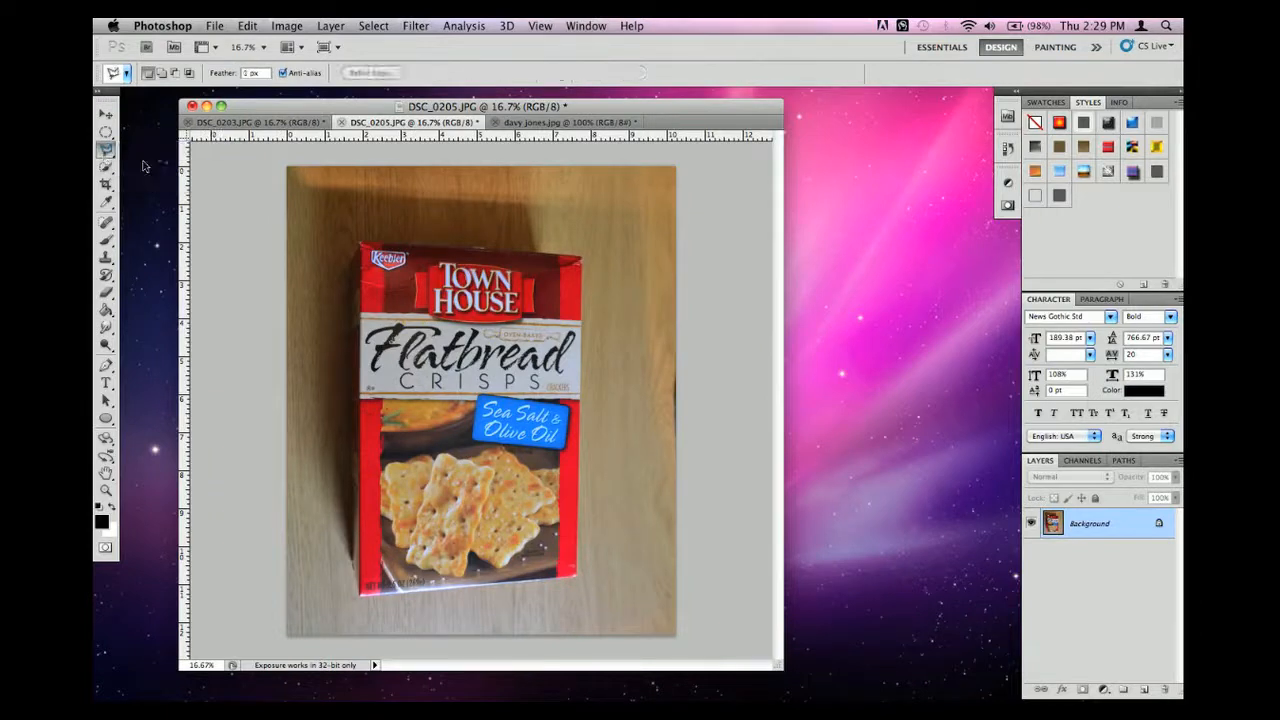
left_click(360, 240)
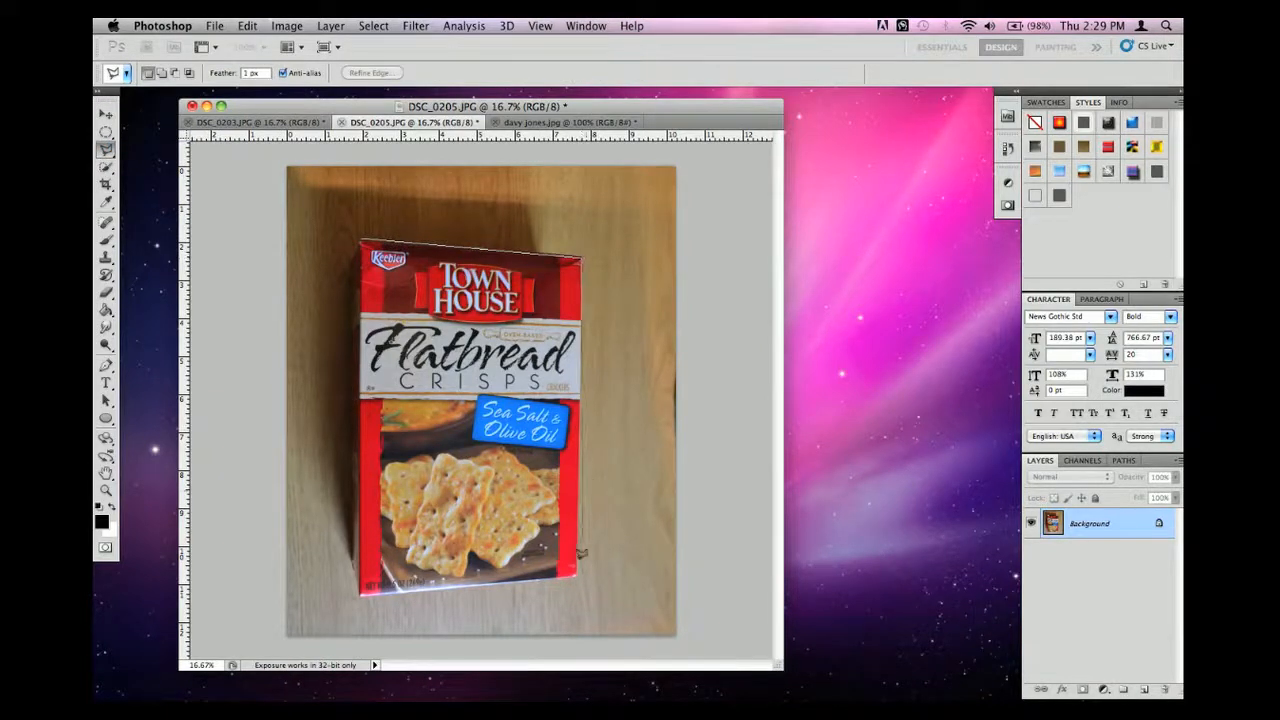
left_click(577, 577)
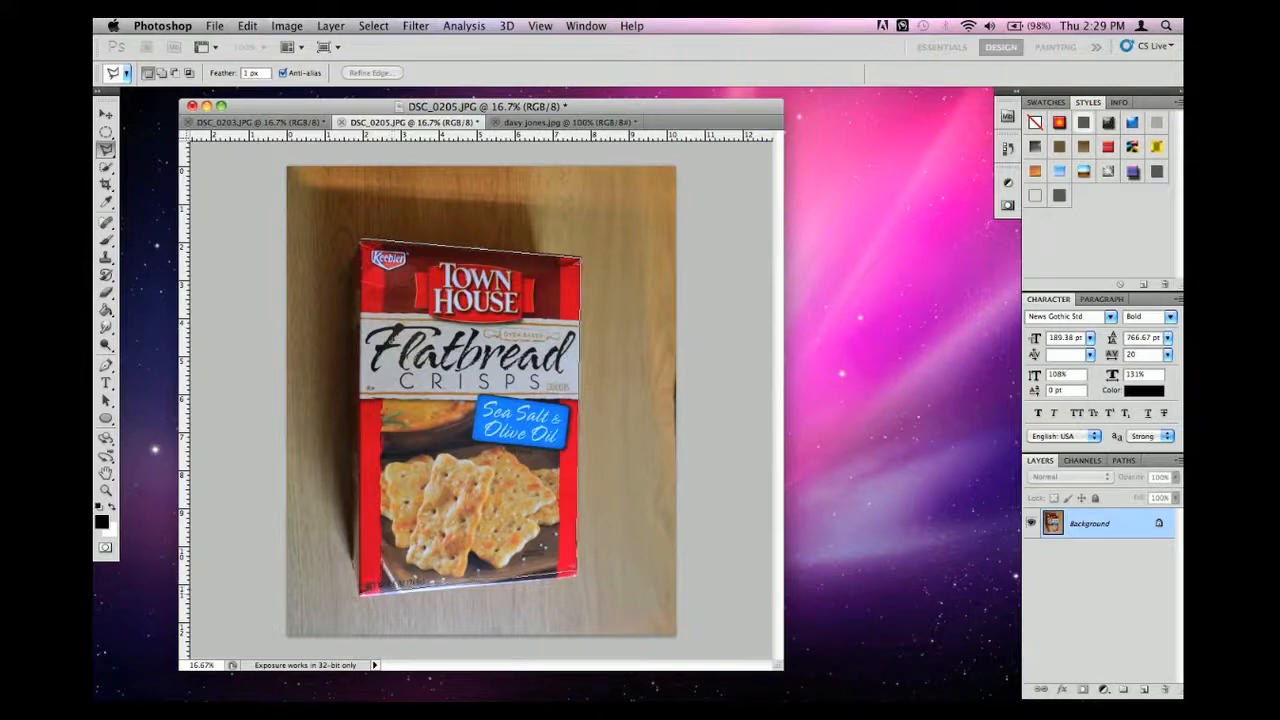
left_click(360, 594)
left_click(362, 240)
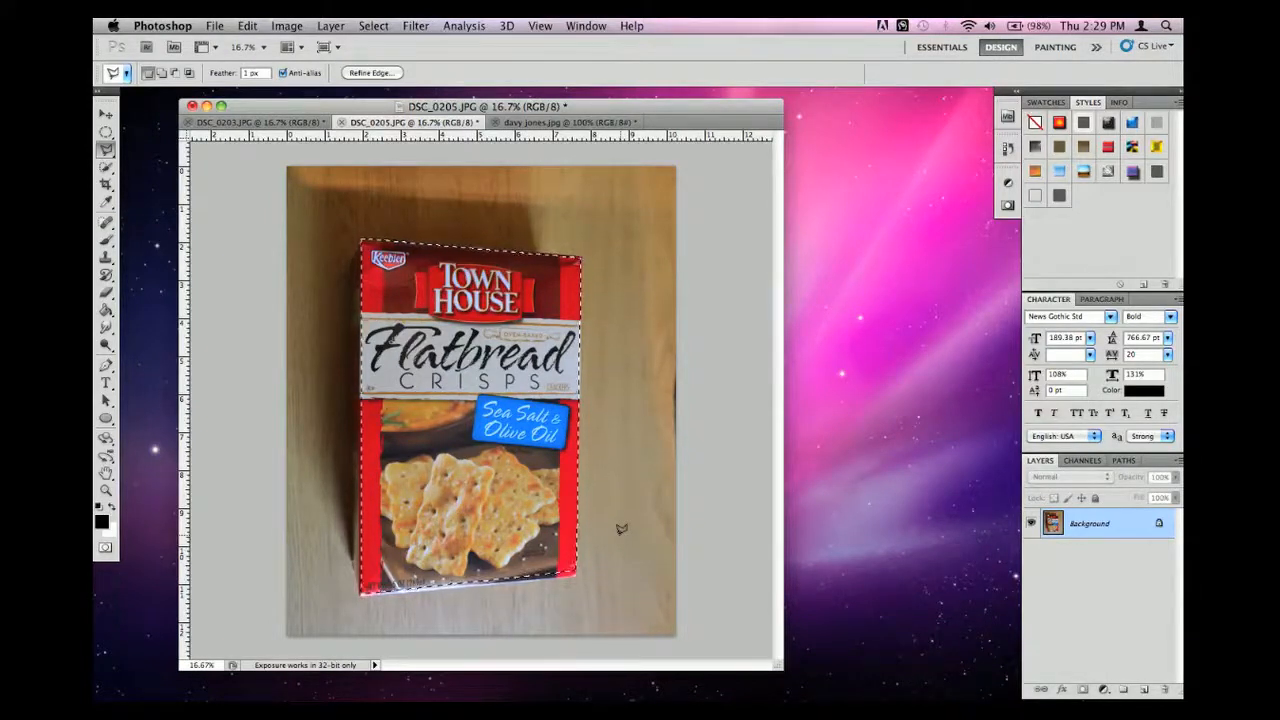
key("super+d")
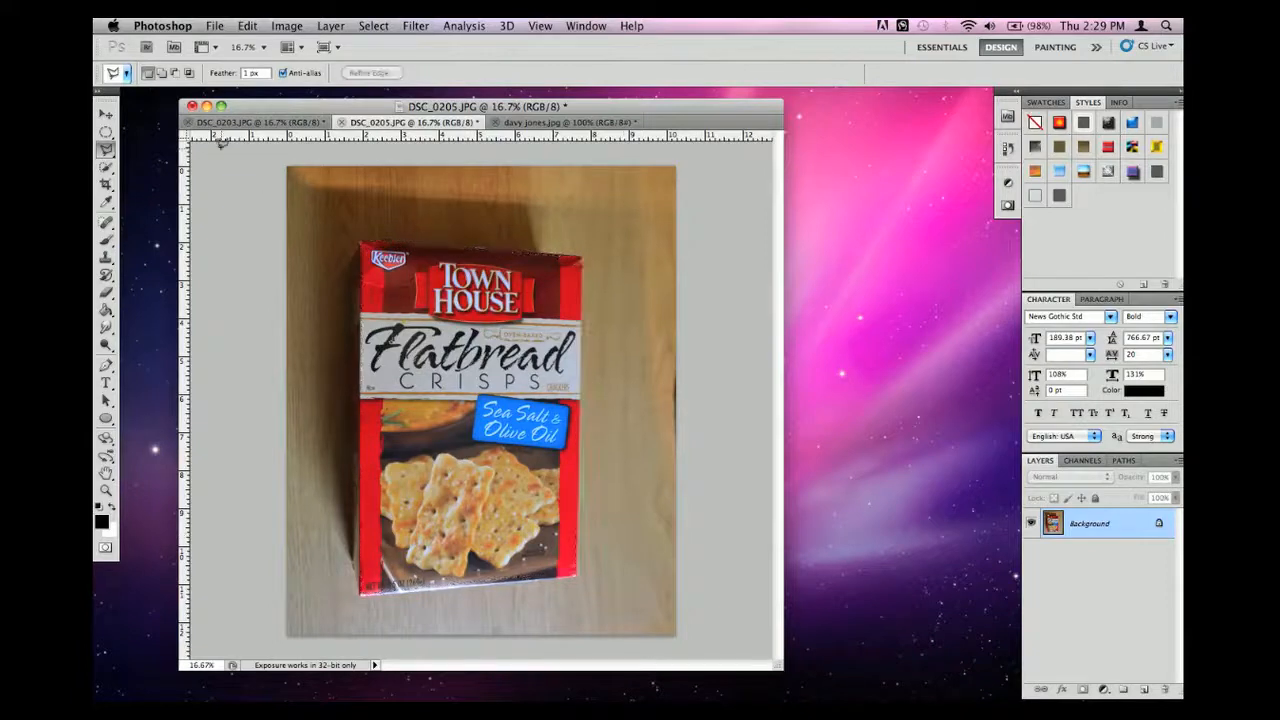
Step: Select the cracker box with the Quick Selection tool, remove the table area that spills into the selection, and deselect
left_click(107, 168)
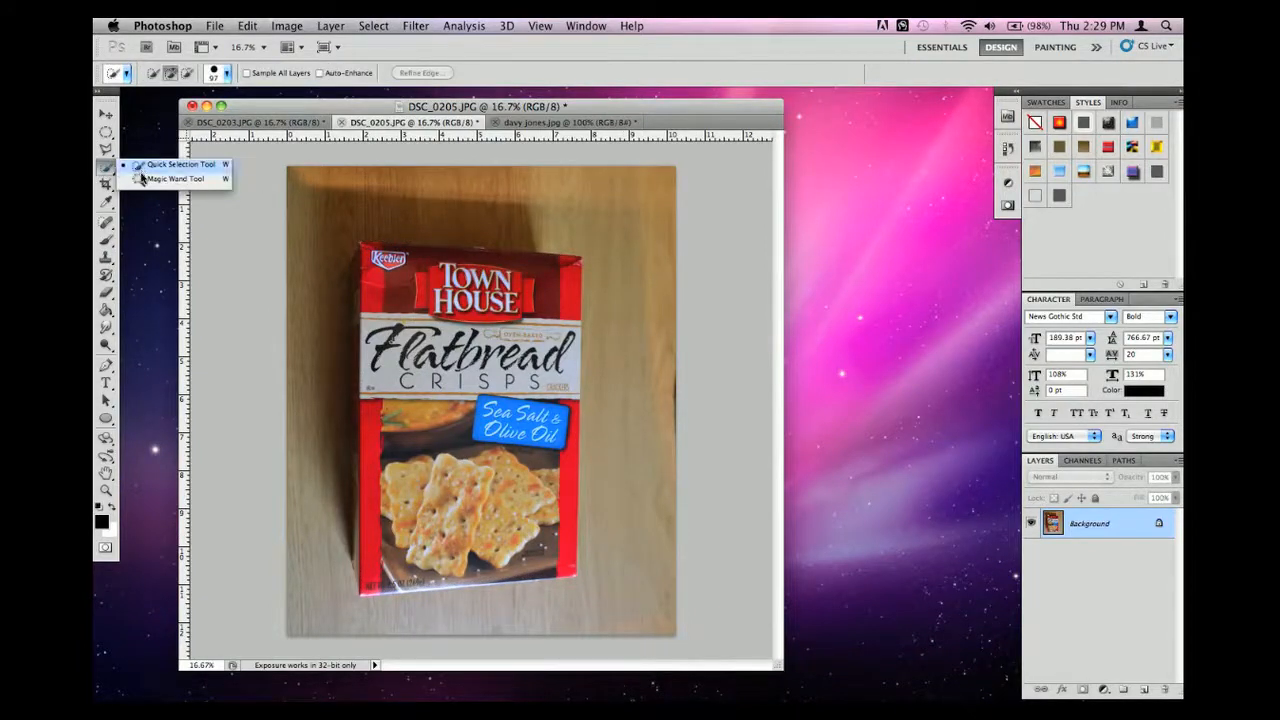
left_click(143, 172)
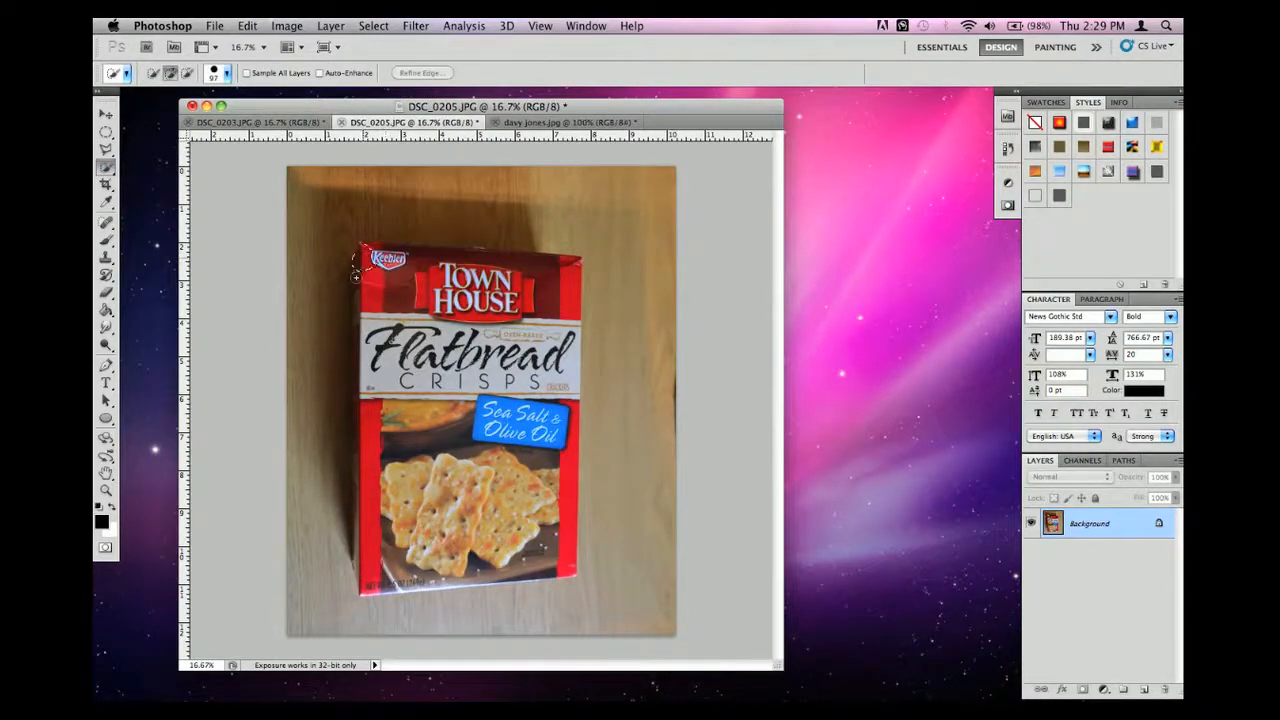
mouse_move(385, 275)
left_mouse_down()
mouse_move(470, 262)
mouse_move(540, 270)
mouse_move(550, 290)
mouse_move(522, 395)
mouse_move(520, 470)
mouse_move(515, 400)
mouse_move(510, 460)
left_mouse_up()
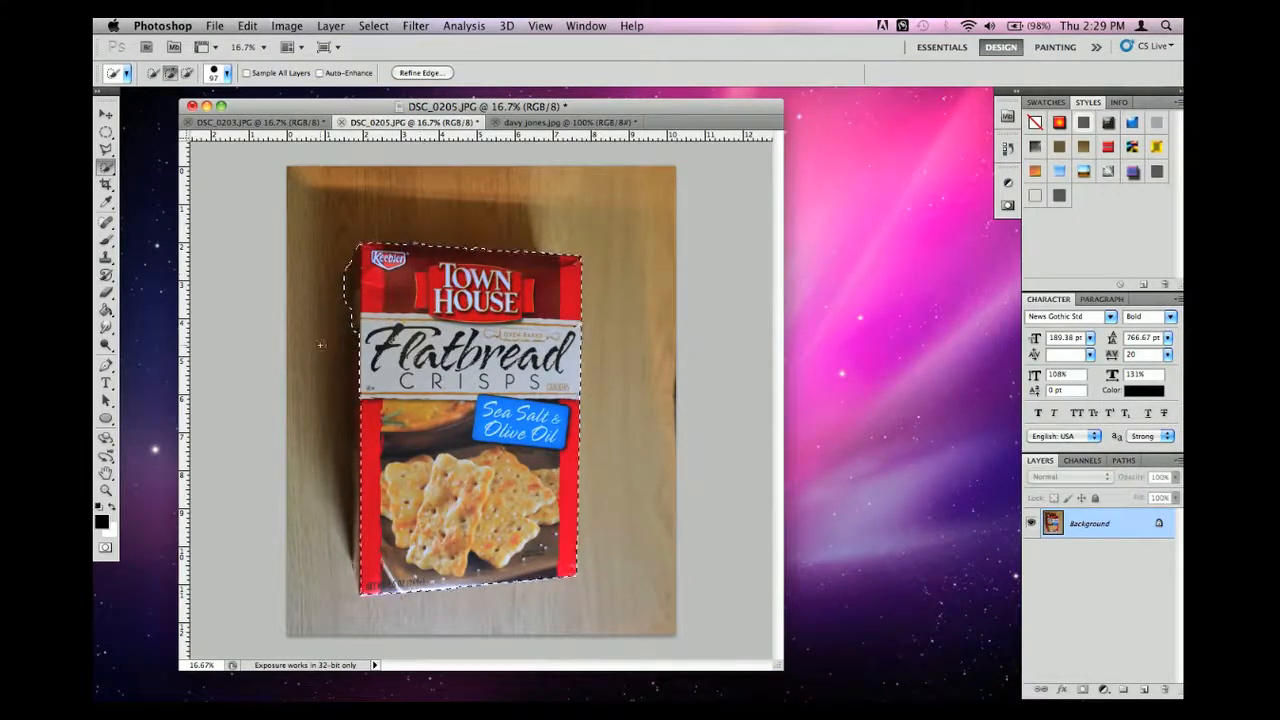
left_click(350, 310)
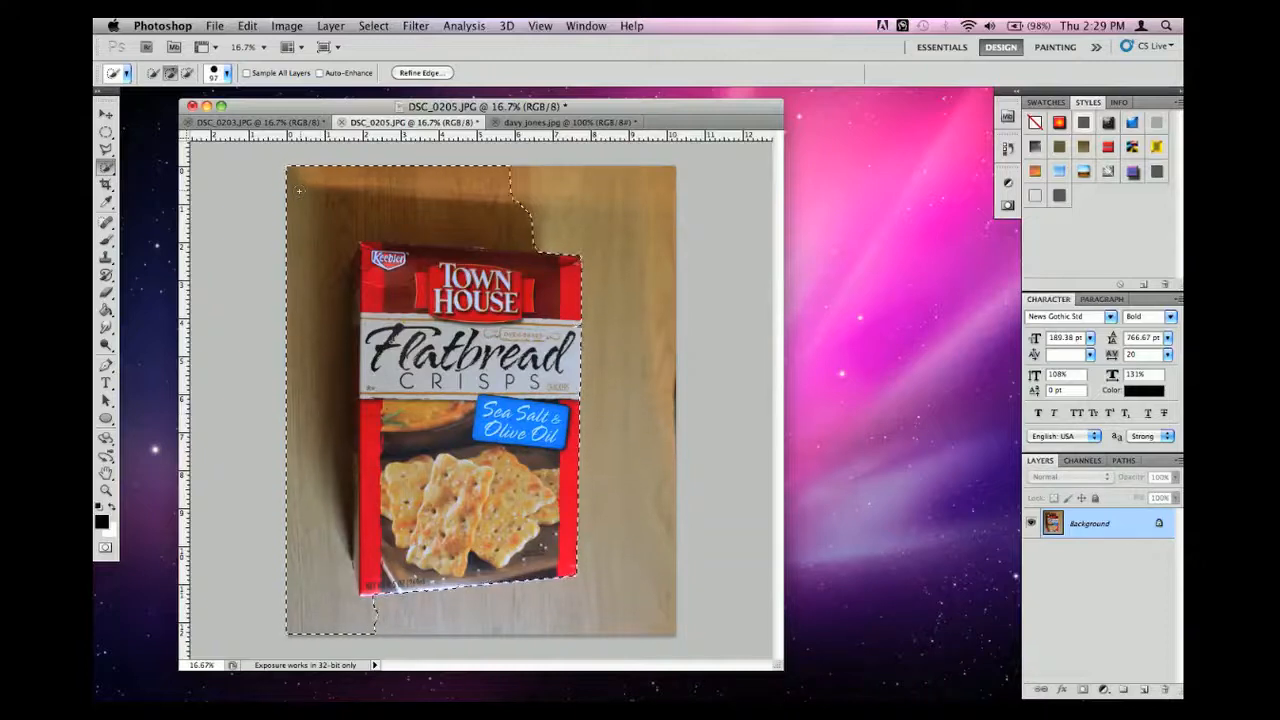
left_click(388, 169, "alt")
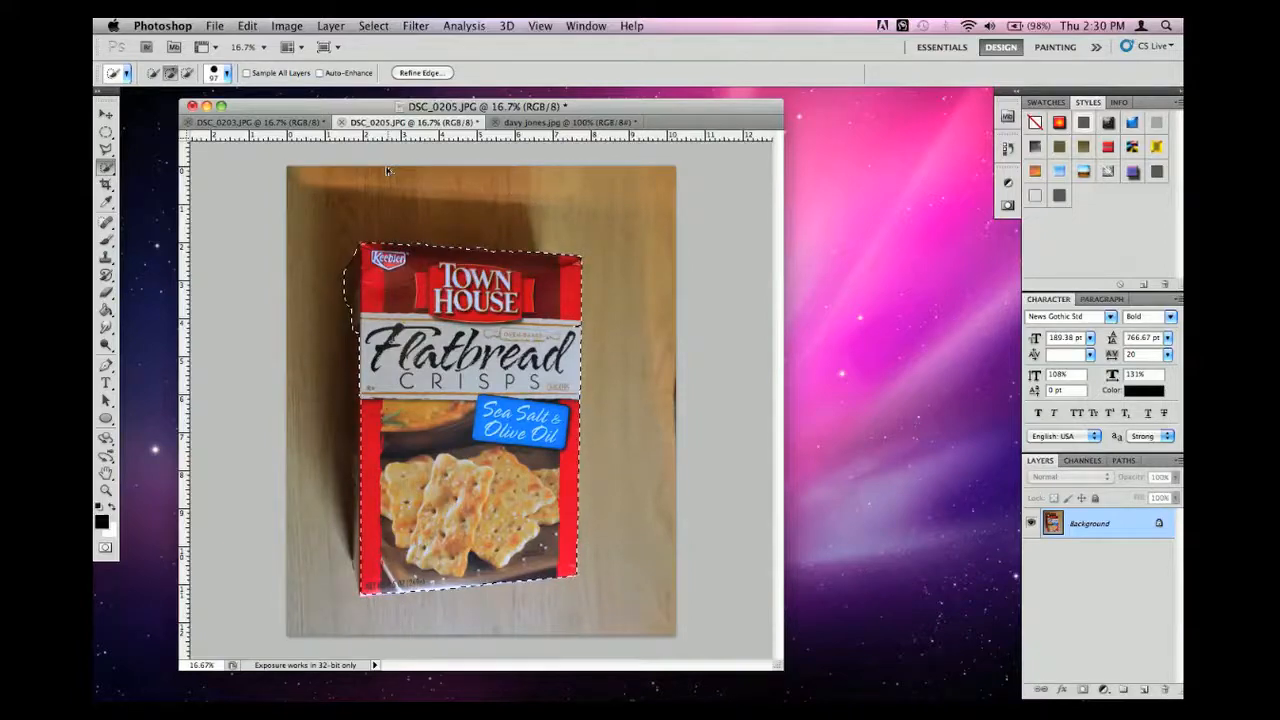
right_click(427, 265)
left_click(446, 283)
Step: Switch to the man's portrait photo and reduce the Quick Selection brush size to 53 px
left_click(565, 122)
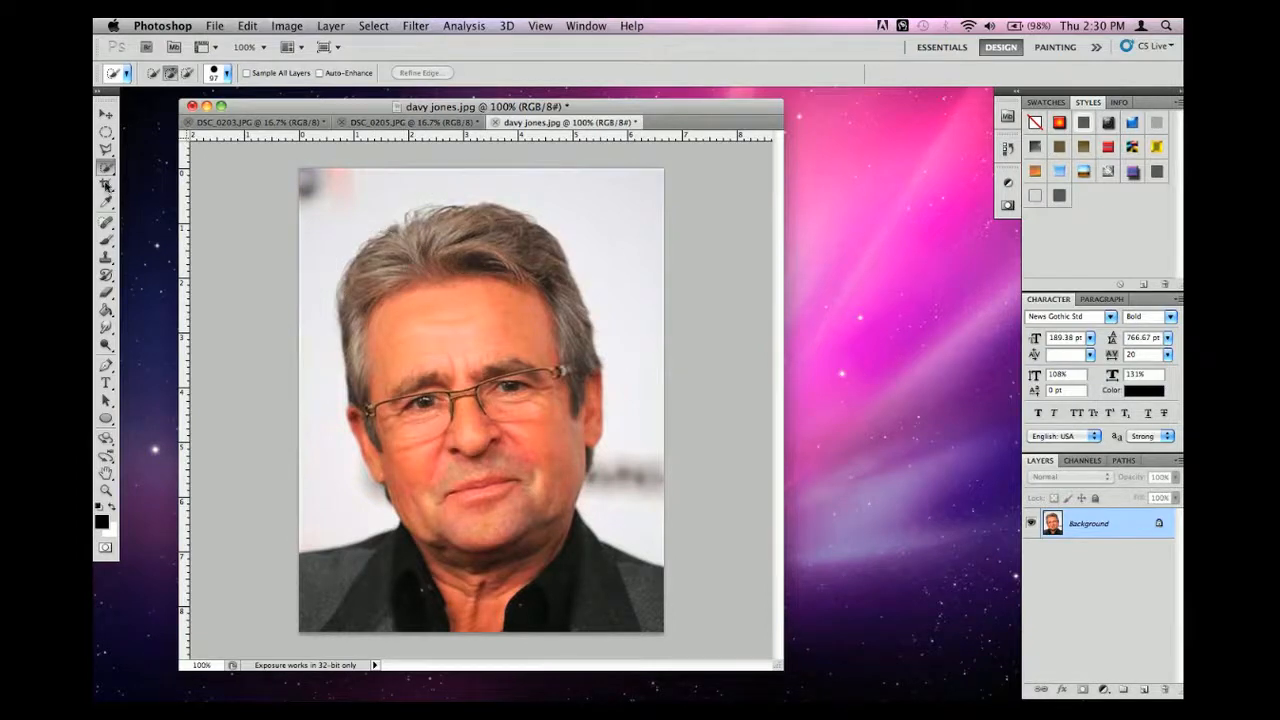
left_click_drag(106, 169, 131, 173)
left_click(225, 76)
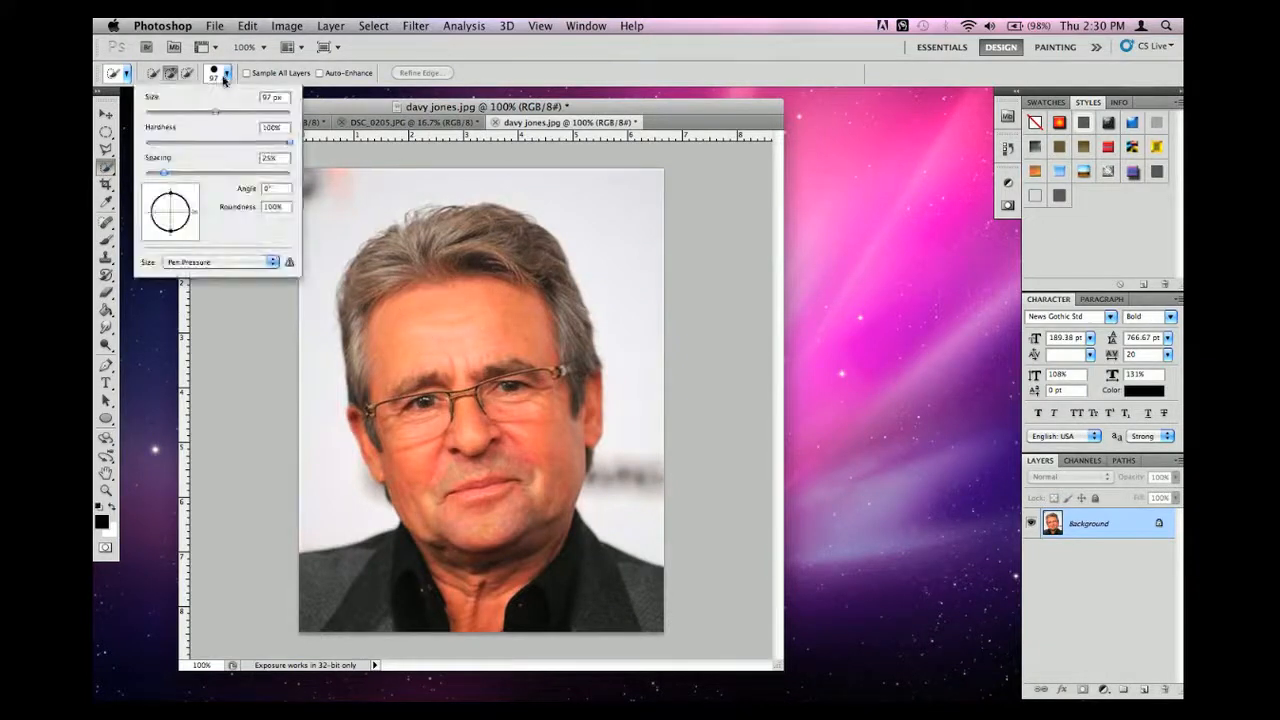
left_click_drag(212, 113, 183, 118)
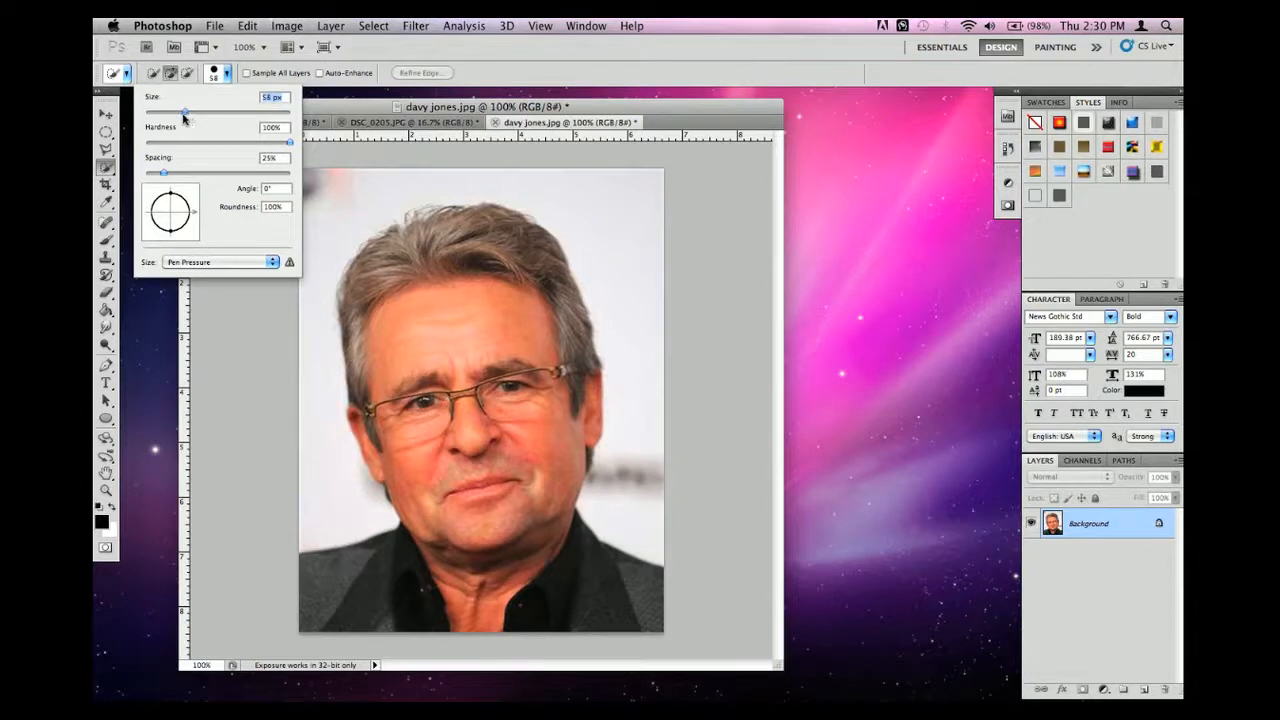
left_click(333, 107)
Step: Select the man's hair, face, neck and jacket with Quick Selection strokes, leaving out the light background
mouse_move(458, 215)
left_mouse_down()
mouse_move(443, 275)
mouse_move(450, 458)
mouse_move(468, 432)
mouse_move(429, 572)
mouse_move(502, 467)
mouse_move(524, 587)
mouse_move(577, 569)
left_mouse_up()
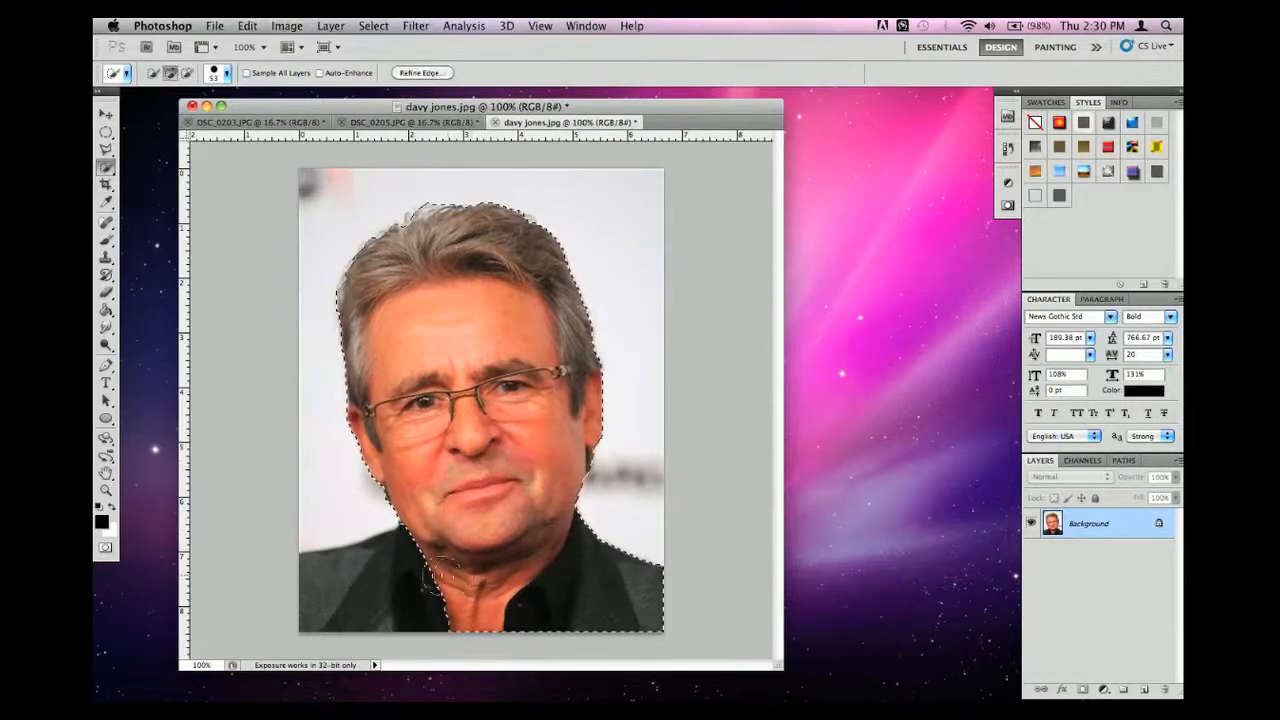
left_click_drag(440, 574, 352, 589)
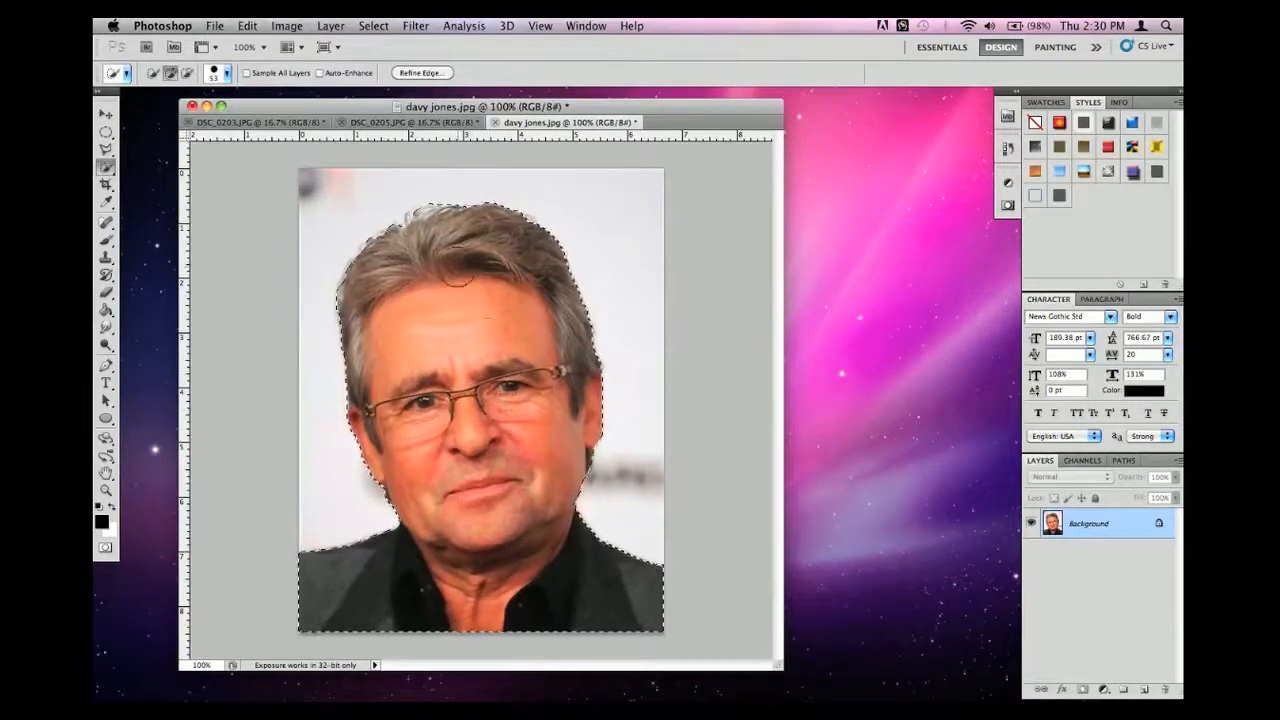
left_click(422, 228)
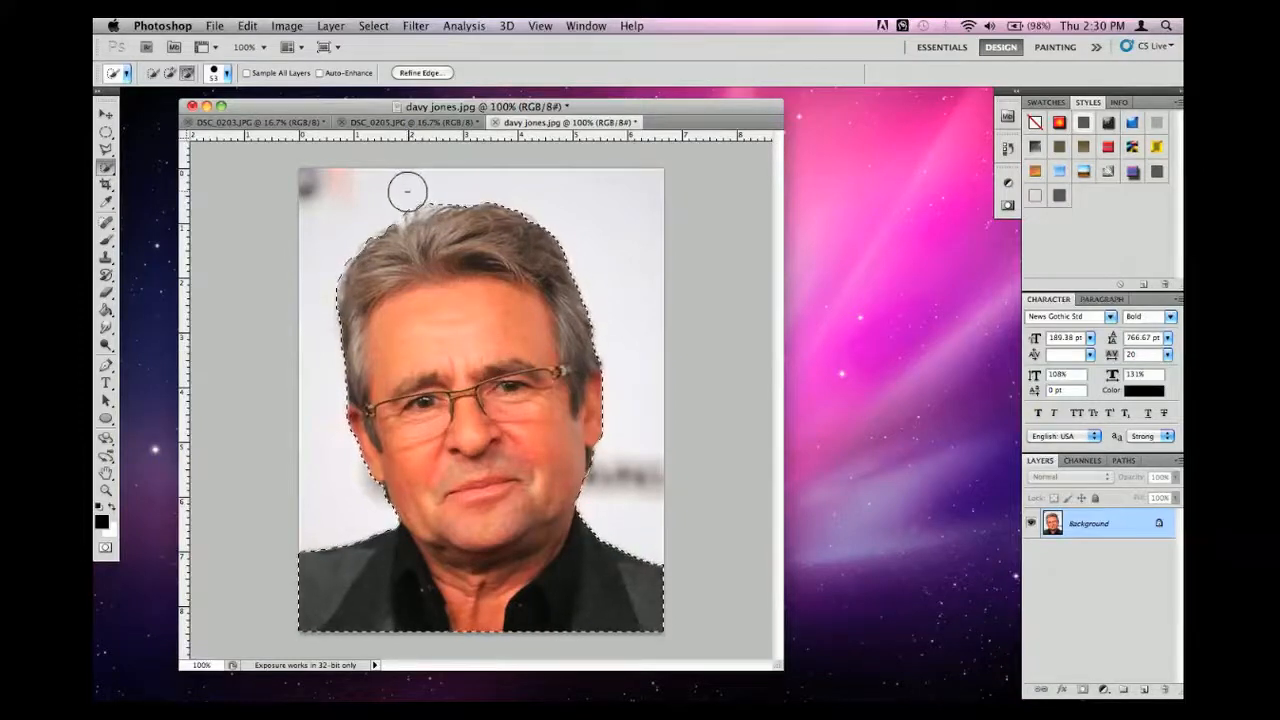
Step: Review the tool variants grouped with the Quick Selection and Polygonal Lasso tools, ending with the Quick Selection tool active
left_click(106, 174)
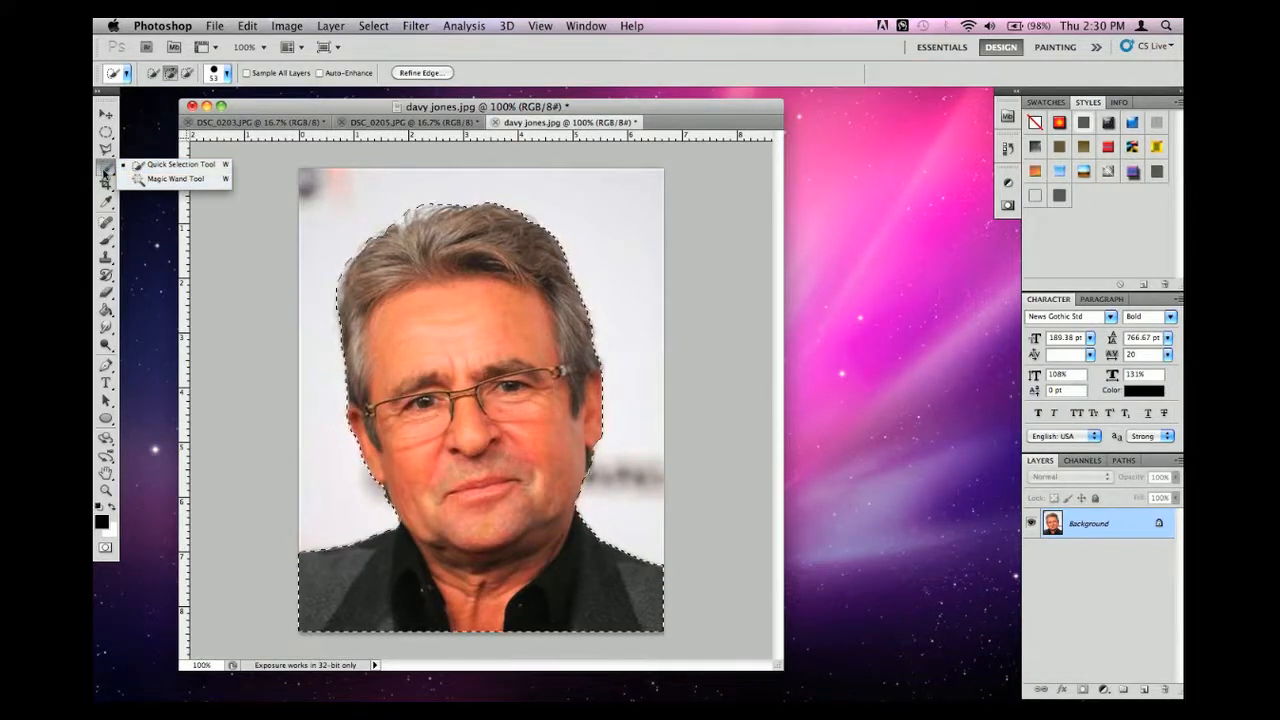
left_click(108, 152)
left_click(108, 152)
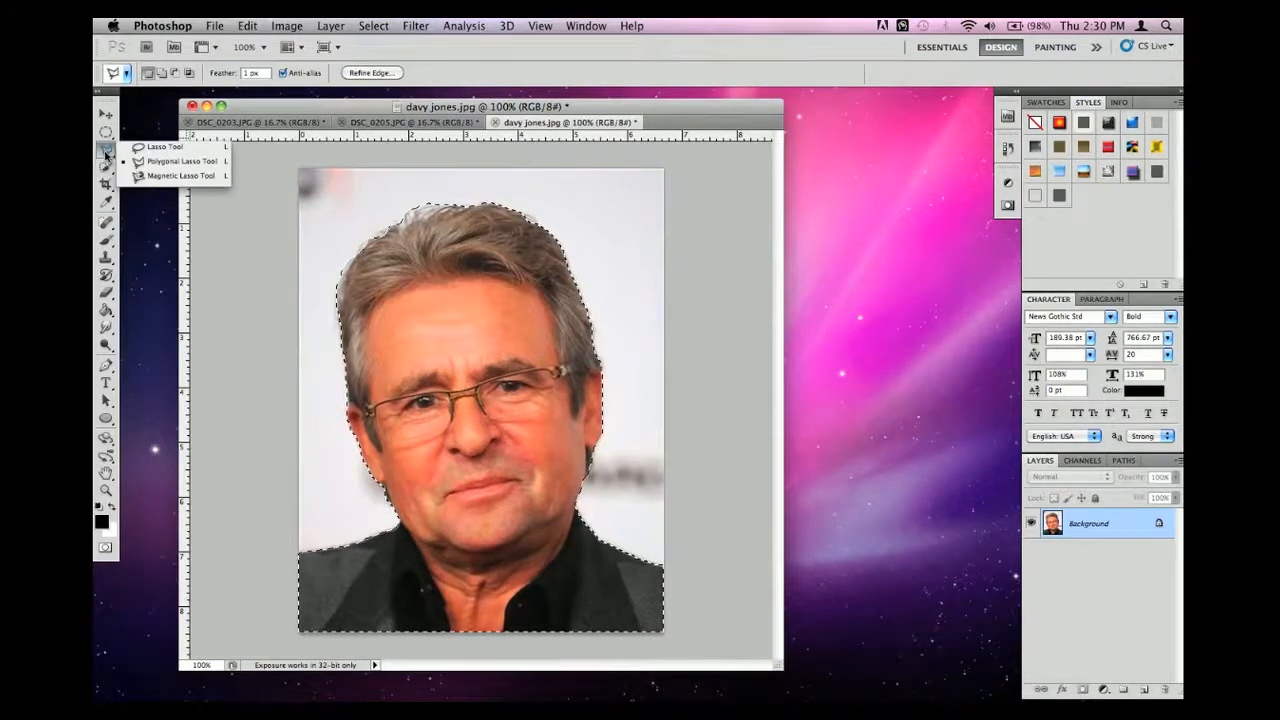
left_click(327, 114)
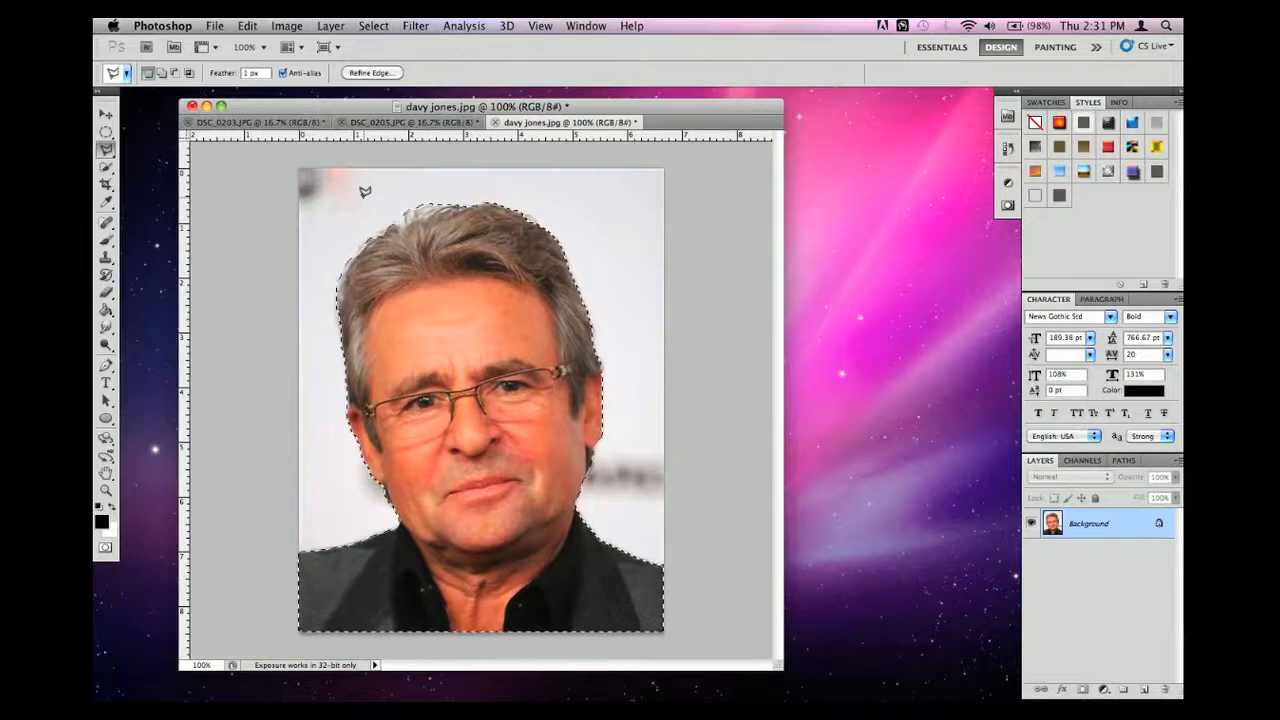
left_click(108, 152)
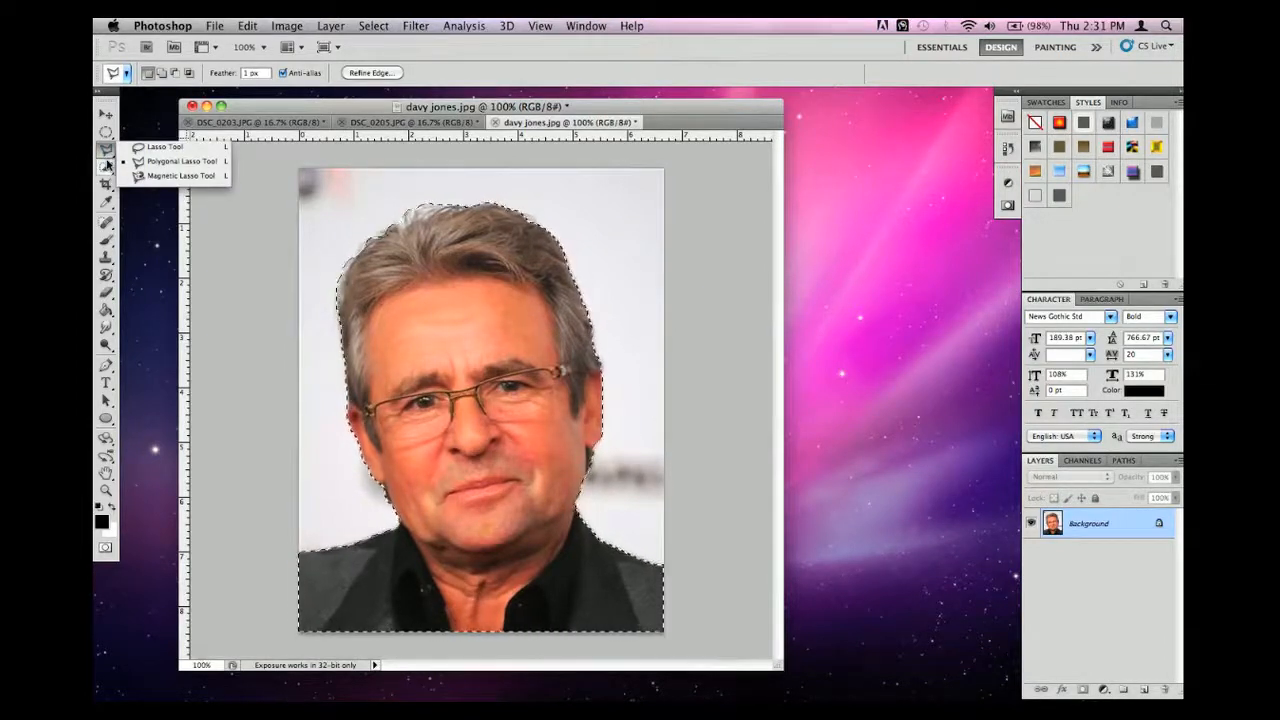
left_click(345, 107)
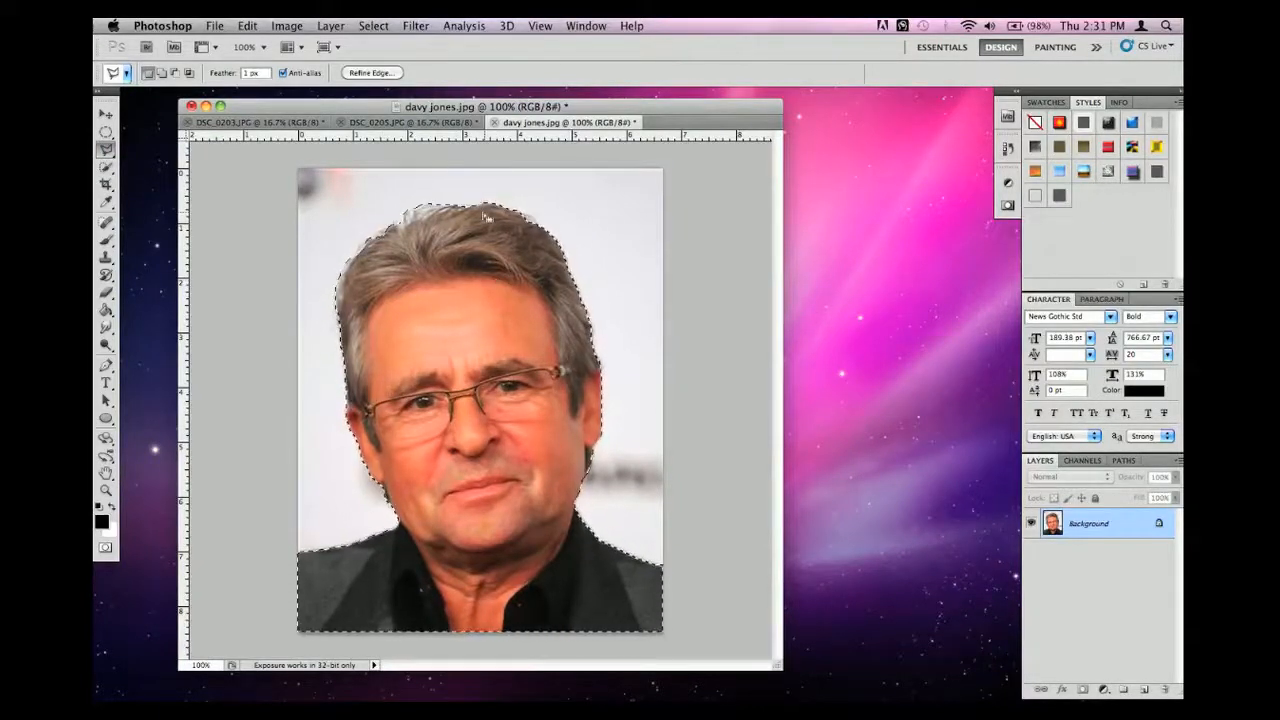
left_click(107, 168)
left_click(108, 171)
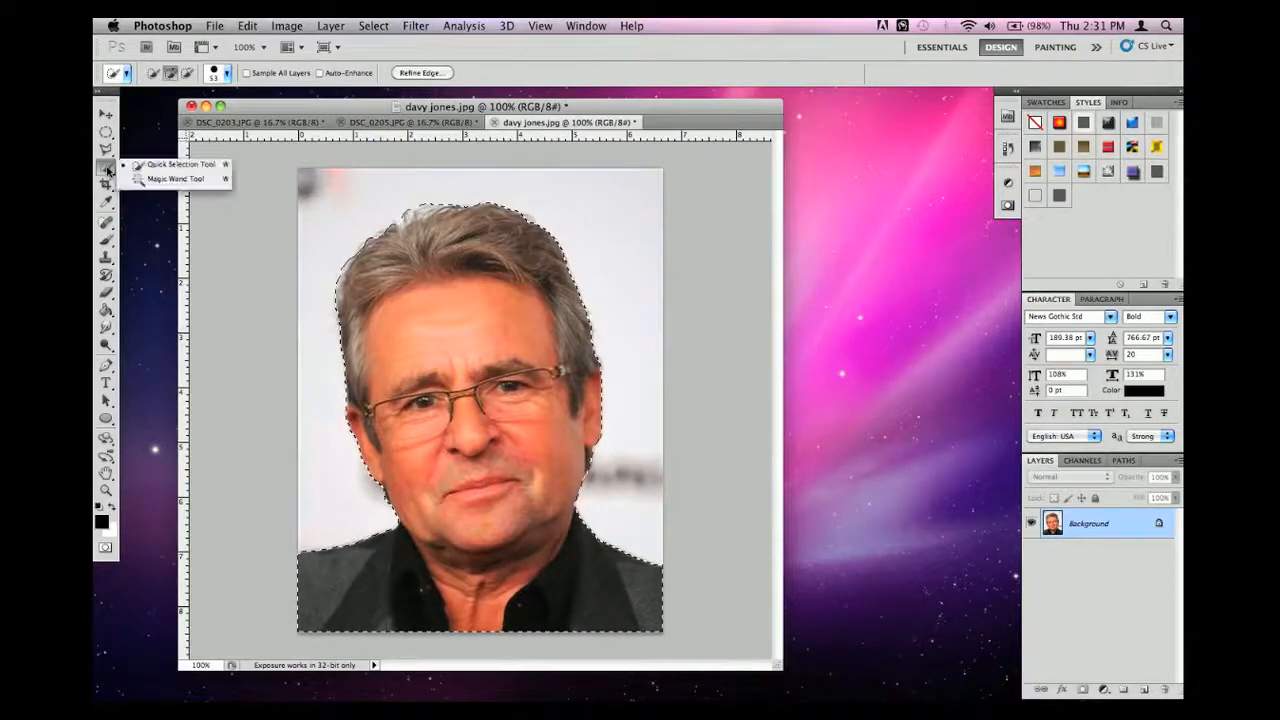
left_click(127, 170)
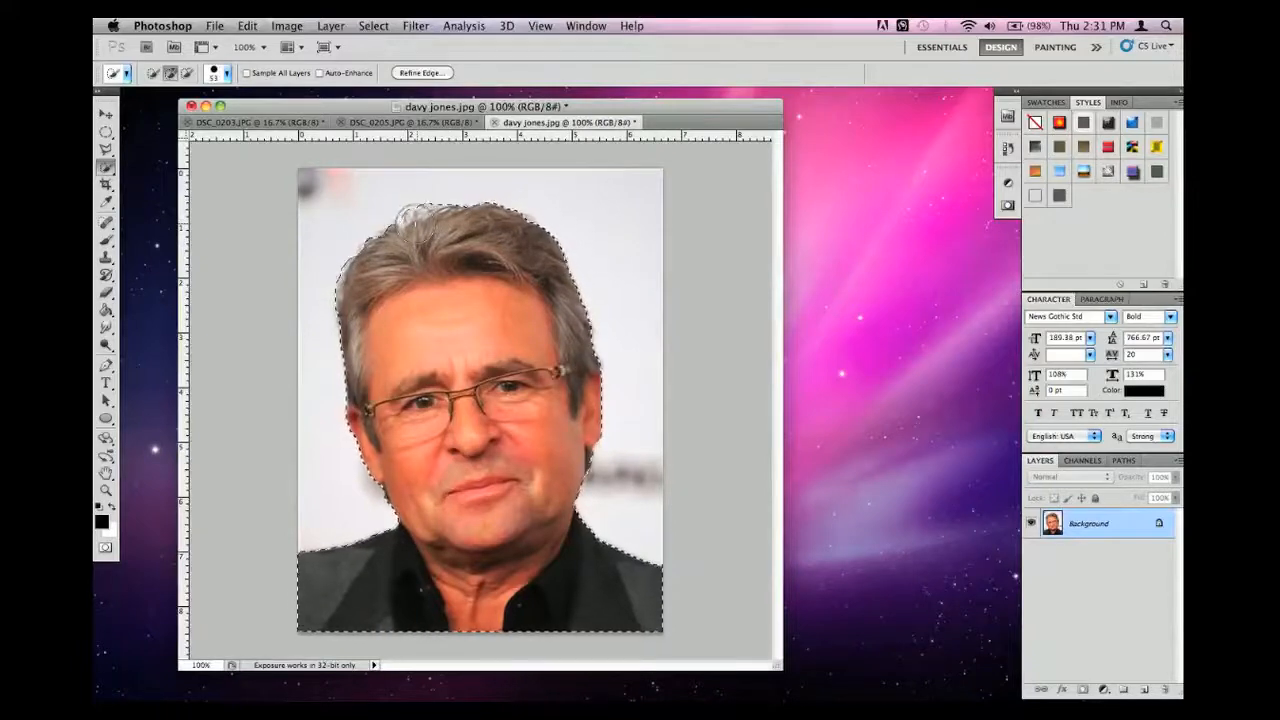
Step: Inspect the selection edge along the top of the man's hair up close and reduce the Quick Selection brush size to 11 px
key("super+plus")
key("super+plus")
key("super+plus")
scroll(417, 223, "up", 10)
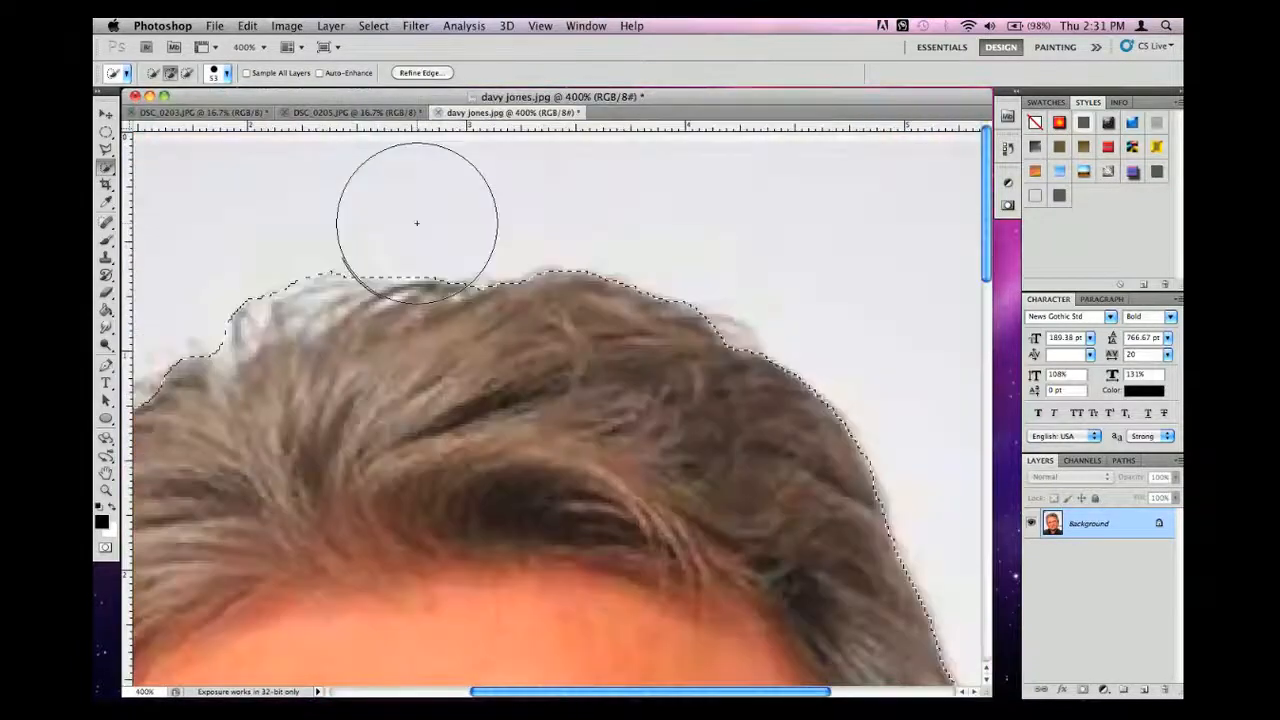
left_click(216, 73)
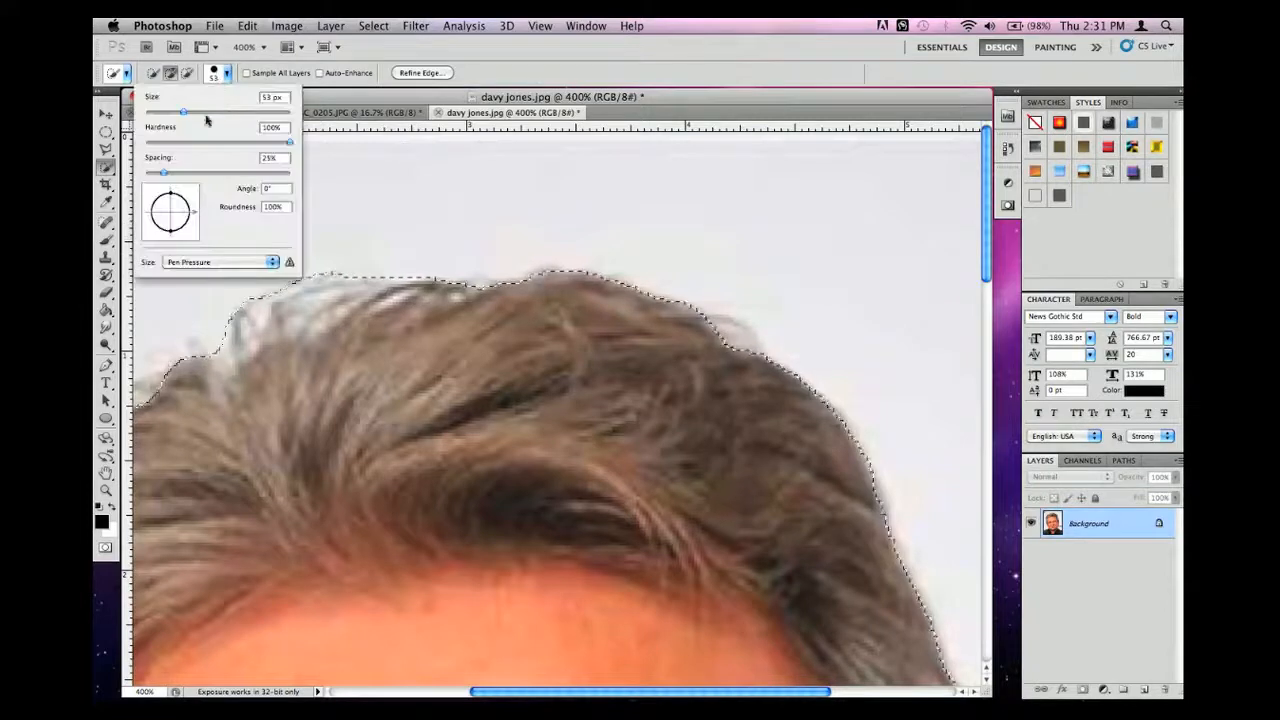
left_click_drag(183, 111, 151, 112)
key("Return")
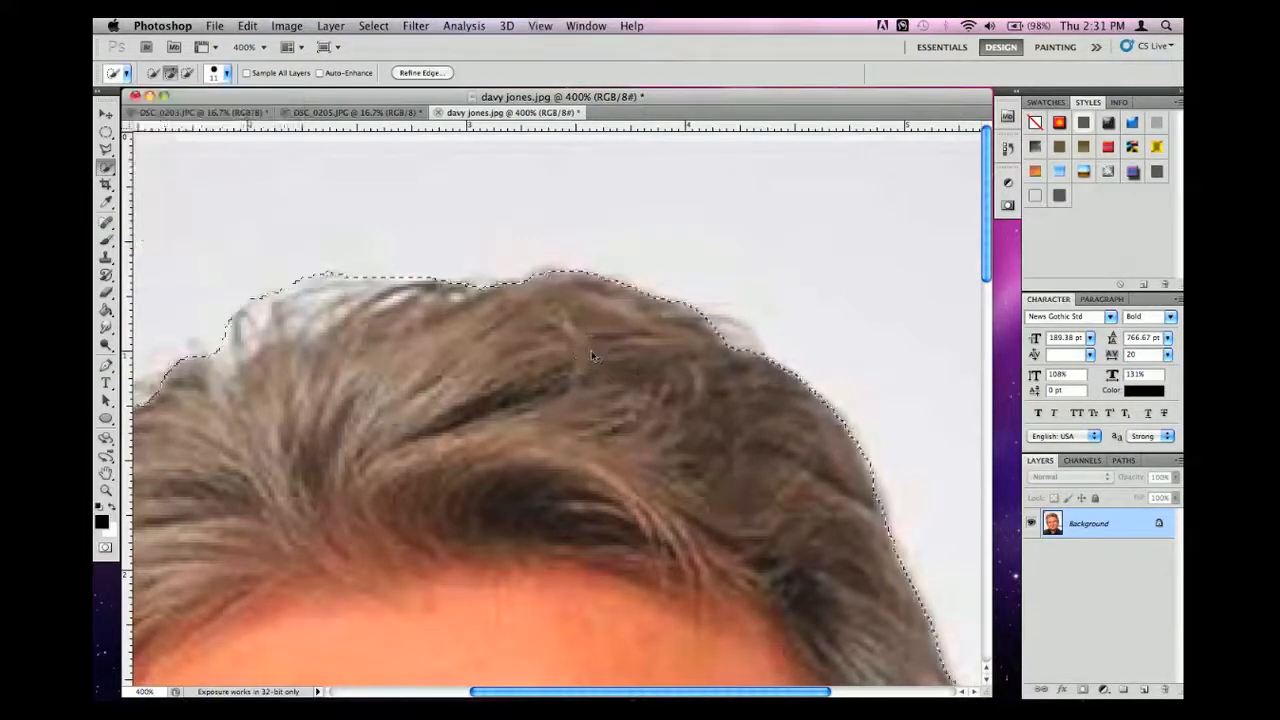
key("super+1")
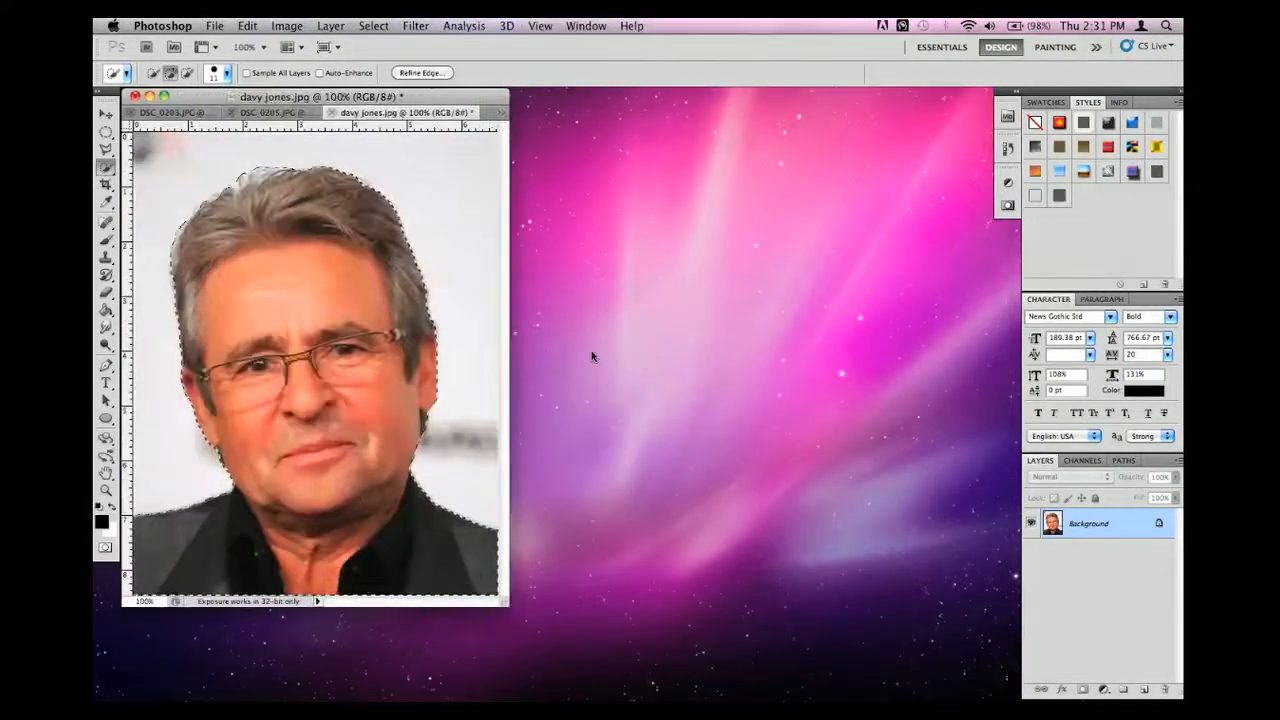
key("super+plus")
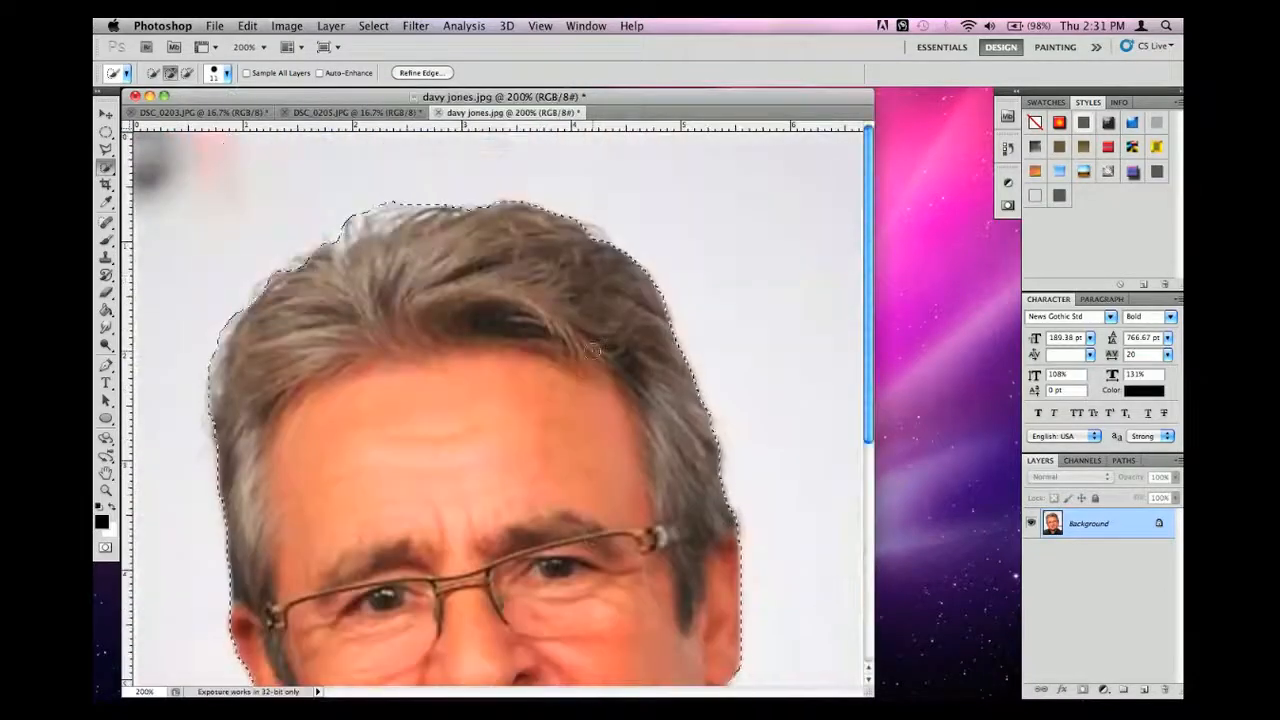